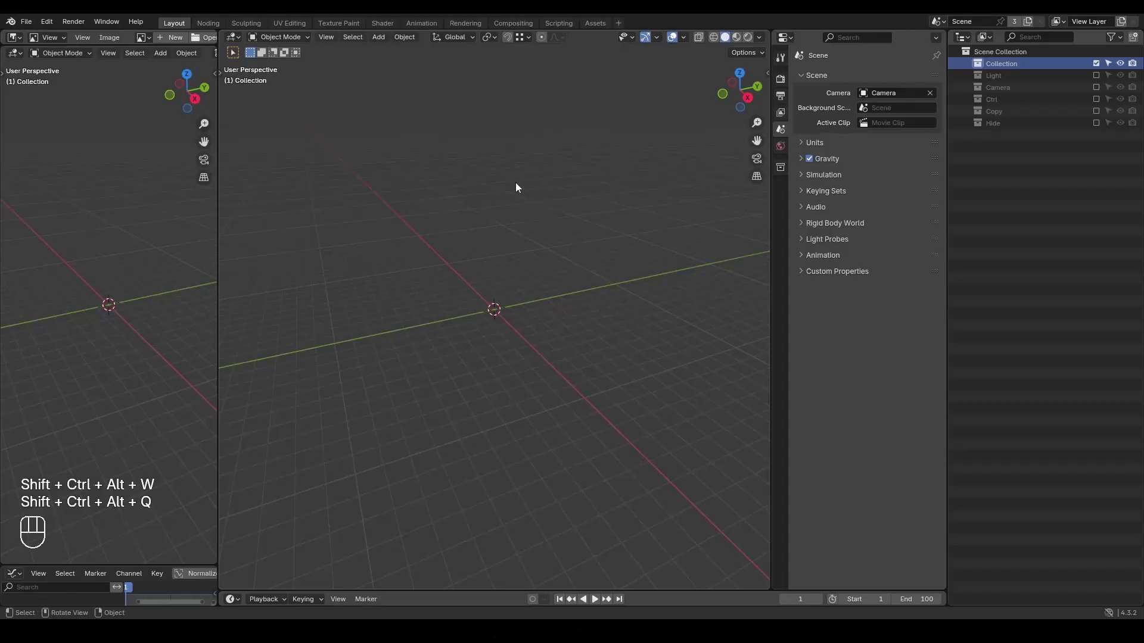
# Switch to the Noding workspace, add a plane mesh at the world origin and view it from the front.
pyautogui.click(207, 22)
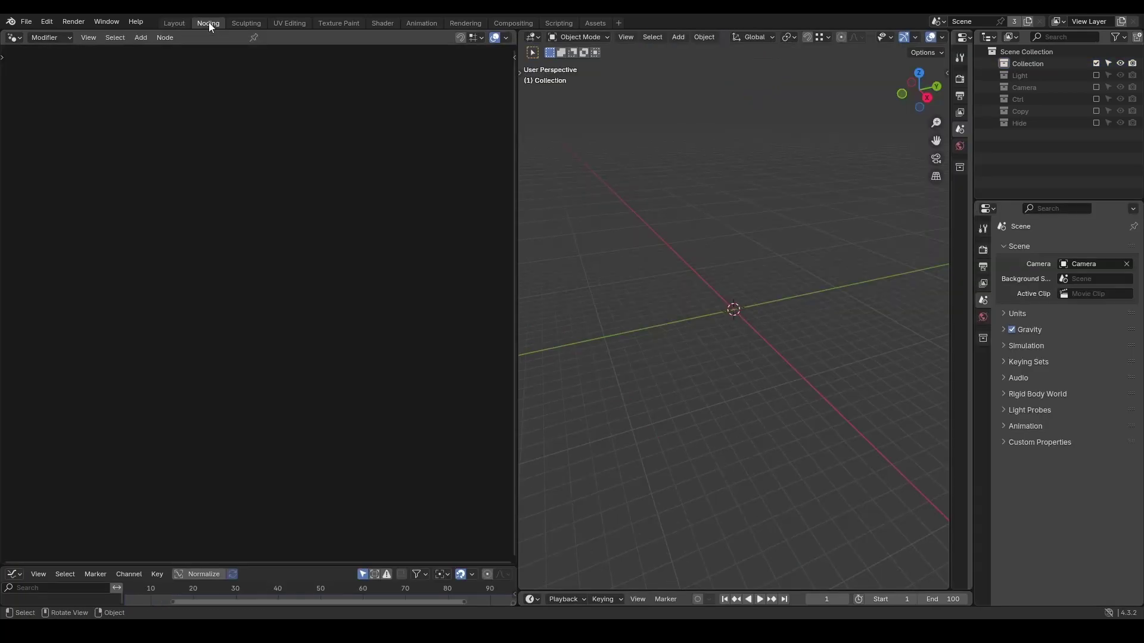
pyautogui.hotkey('shift', 'a')
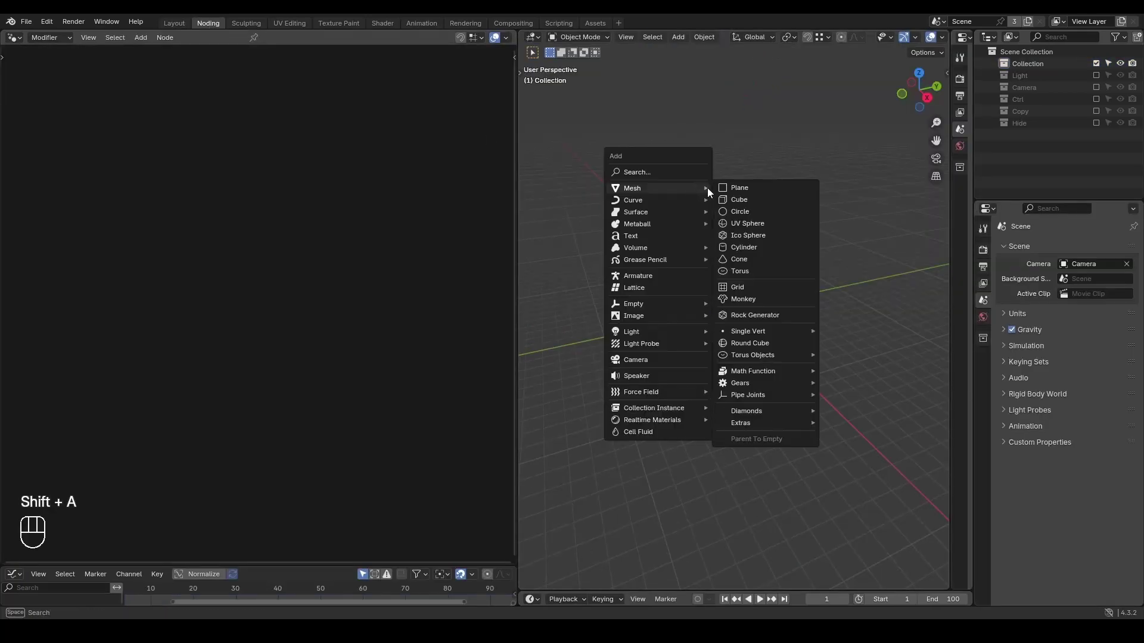
pyautogui.click(733, 185)
pyautogui.click(906, 92)
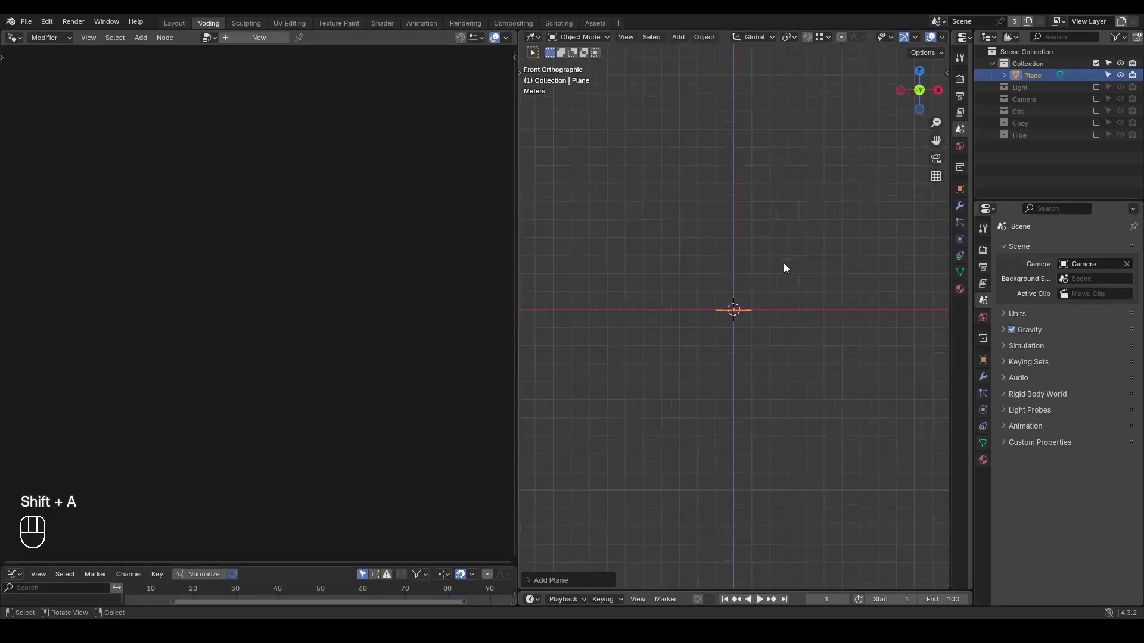
pyautogui.click(982, 377)
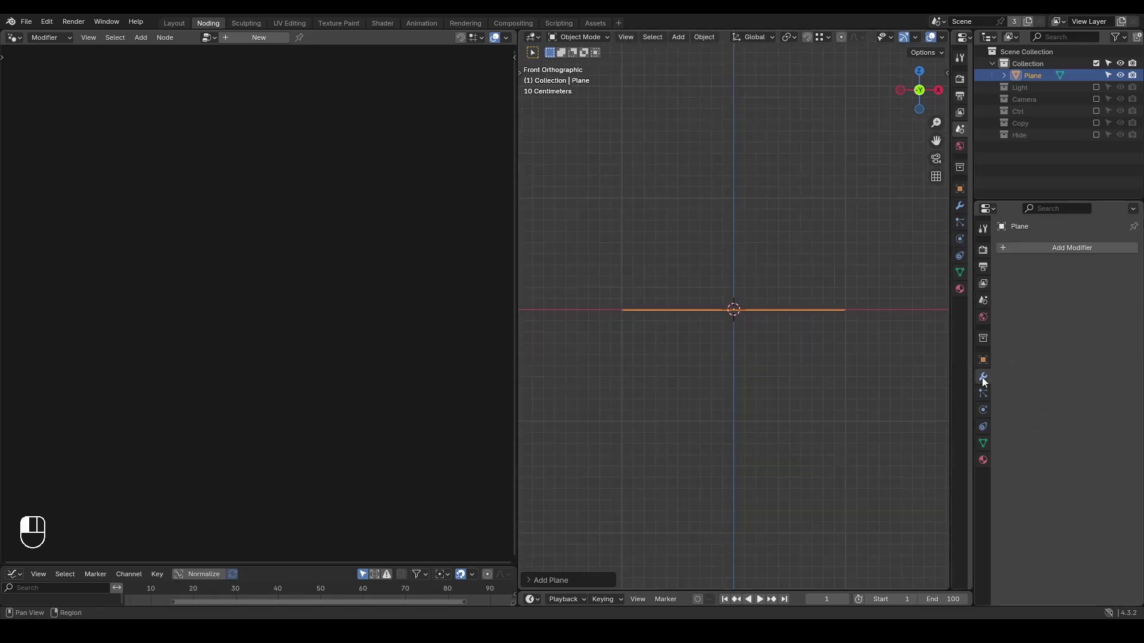
pyautogui.click(983, 393)
pyautogui.click(982, 411)
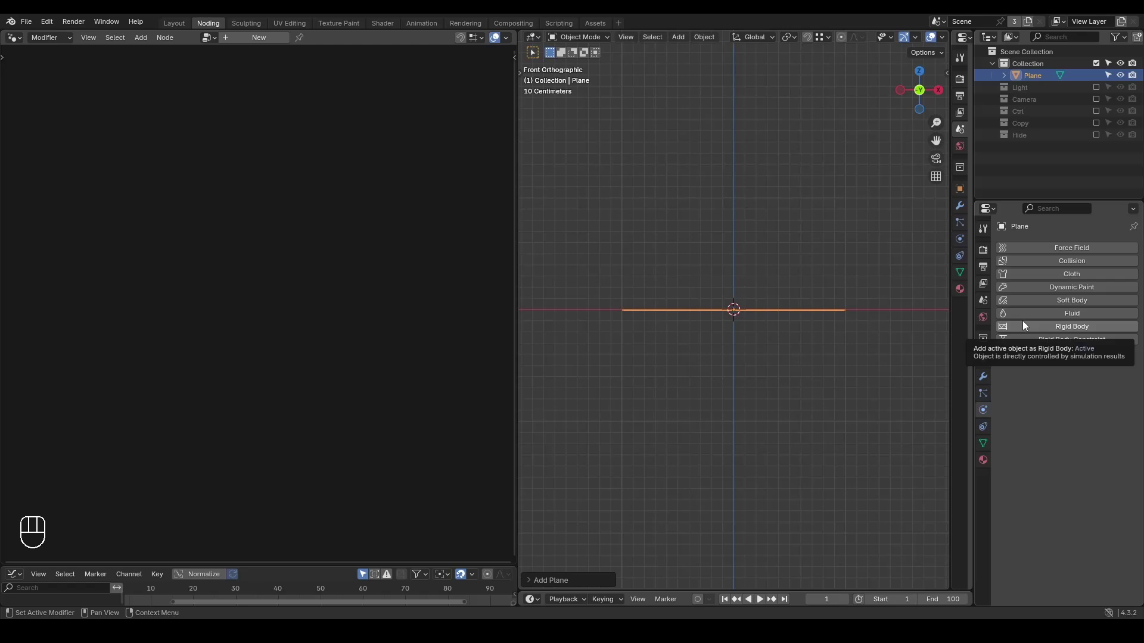
pyautogui.click(982, 375)
pyautogui.click(1051, 249)
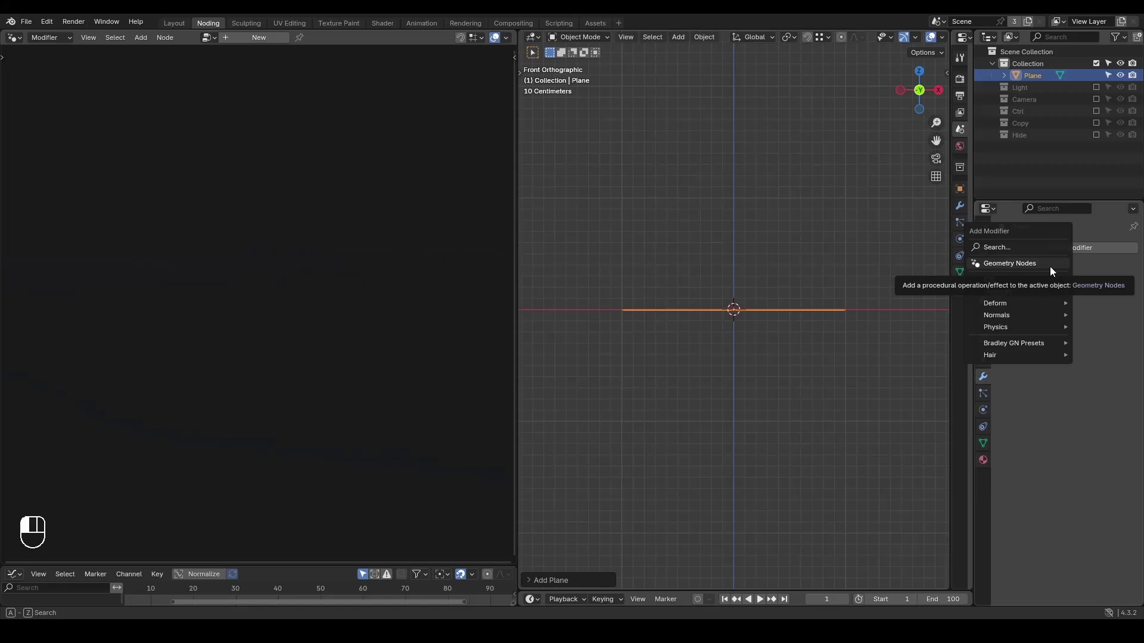
pyautogui.moveTo(1037, 302)
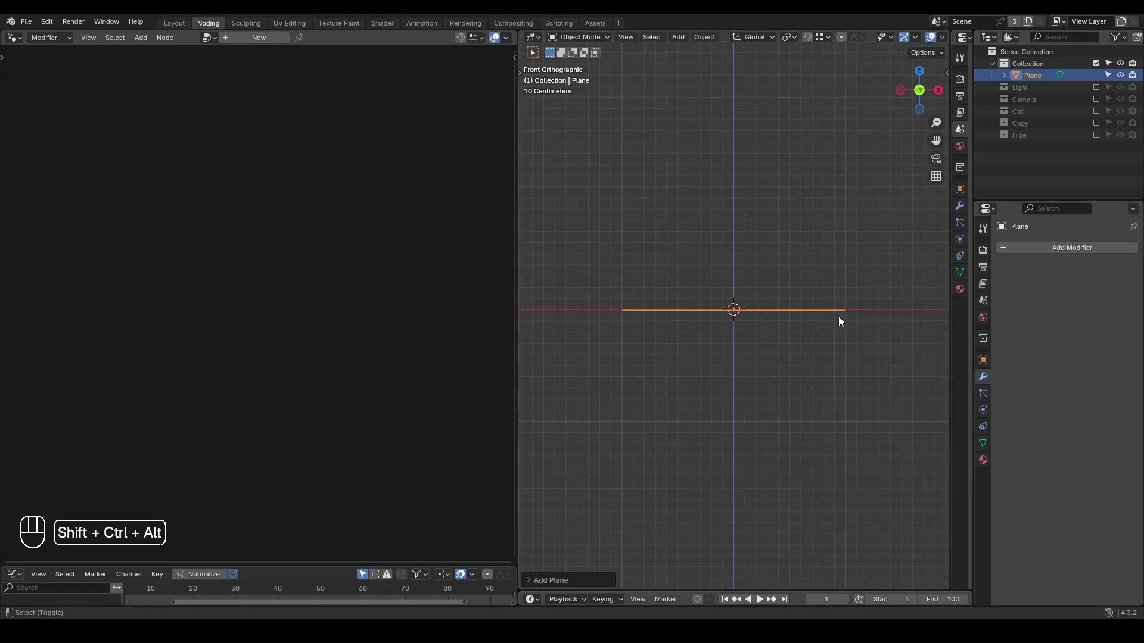
# Enable the Camera collection and look at the scene through the camera.
pyautogui.hotkey('shift', 'ctrl', 'alt', 'q')
pyautogui.moveTo(717, 234); pyautogui.dragTo(684, 393, button='middle')
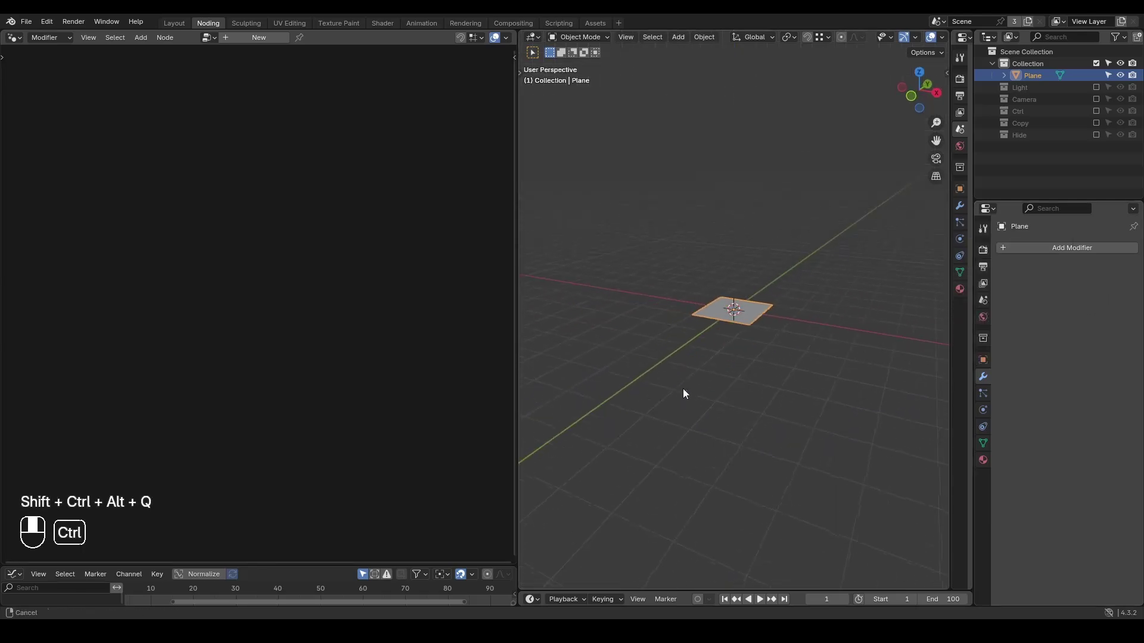
pyautogui.click(1096, 99)
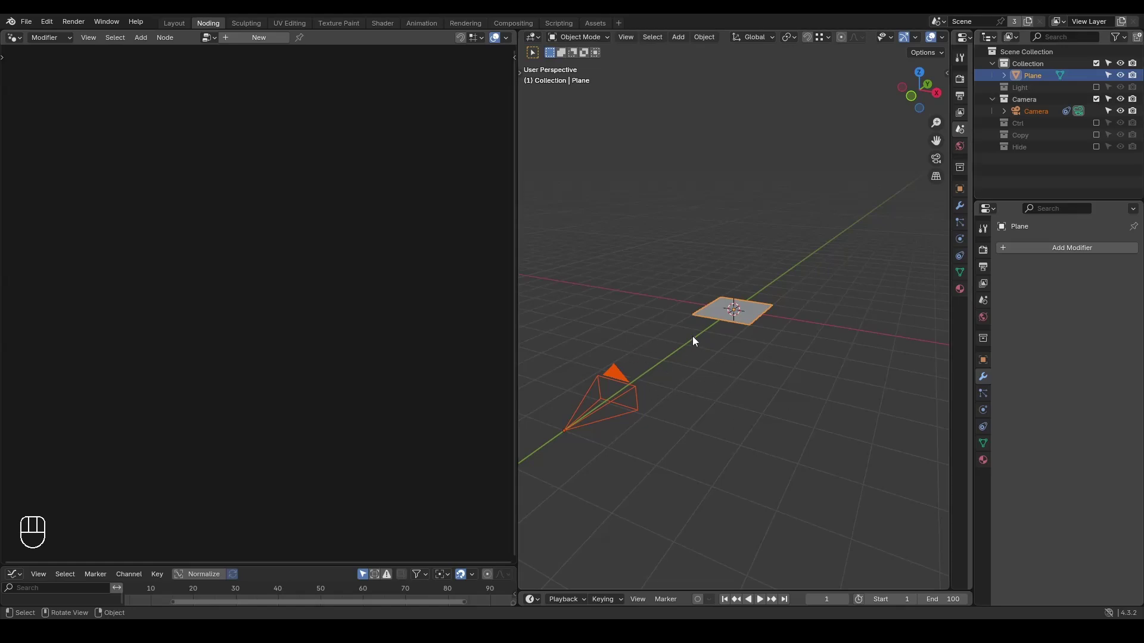
pyautogui.press('KP_0')
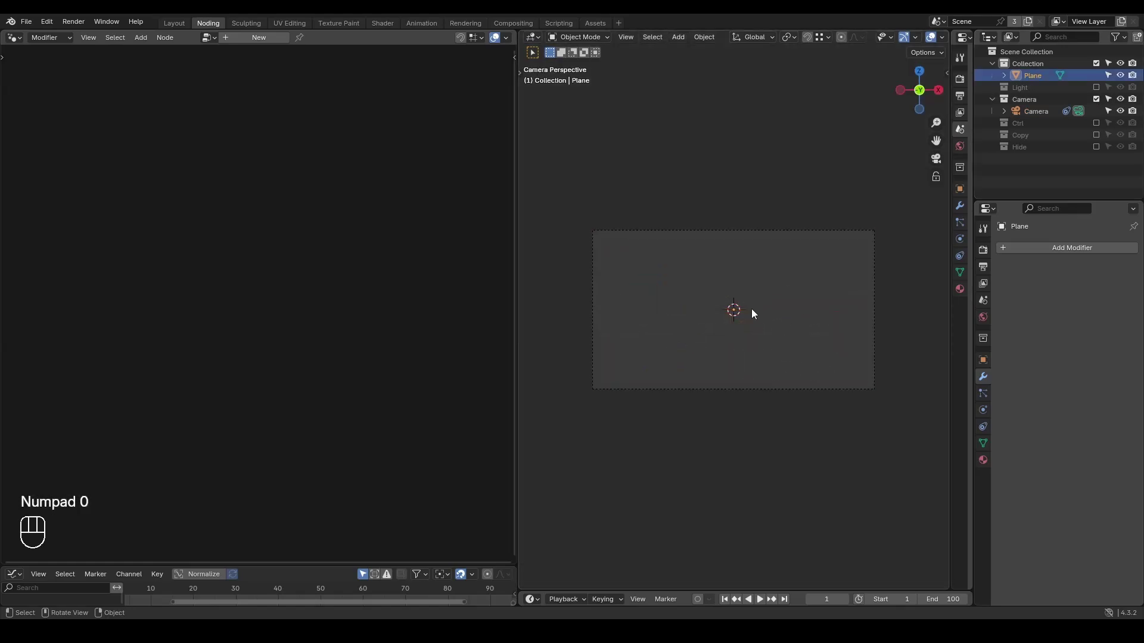
# Rotate the plane 90° about the global X axis so that it faces the camera.
pyautogui.press('r')
pyautogui.press('x')
pyautogui.press('9')
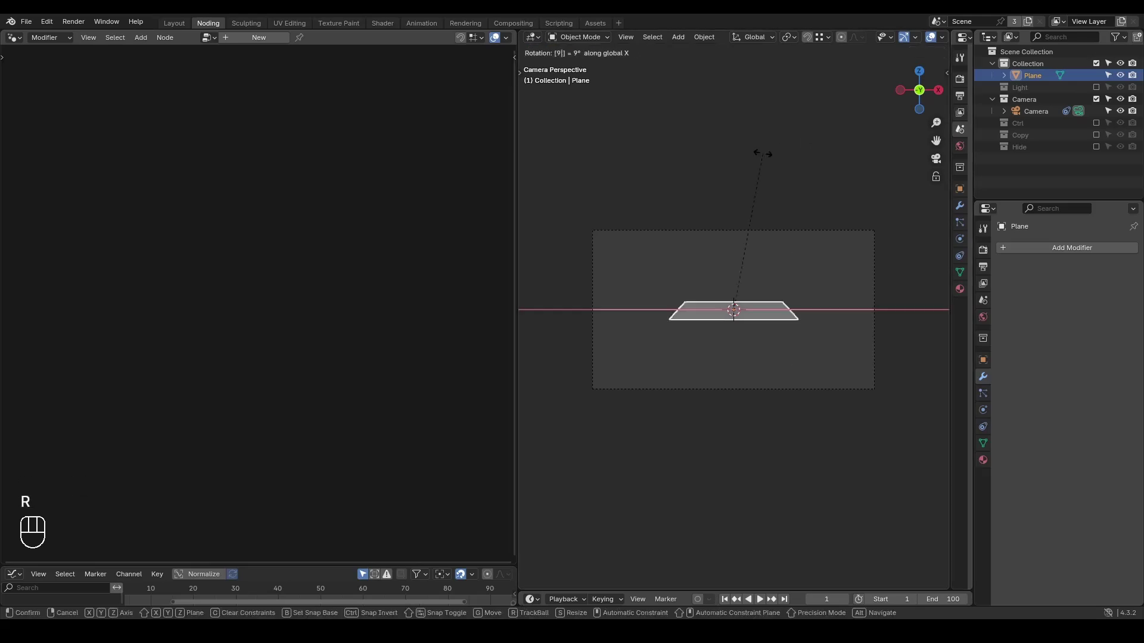
pyautogui.press('0')
pyautogui.press('Return')
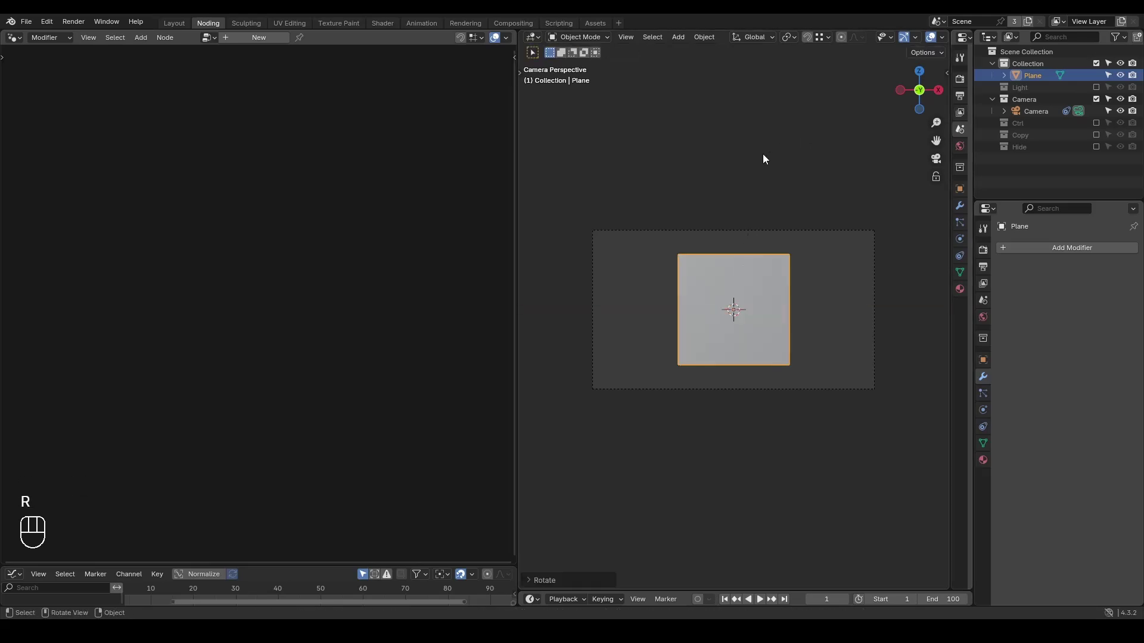
# Create a new geometry node tree on the plane and add a Grid node above the Group Input.
pyautogui.click(240, 39)
pyautogui.moveTo(211, 191); pyautogui.dragTo(244, 184, button='middle')
pyautogui.hotkey('shift', 'a')
pyautogui.write('grid')
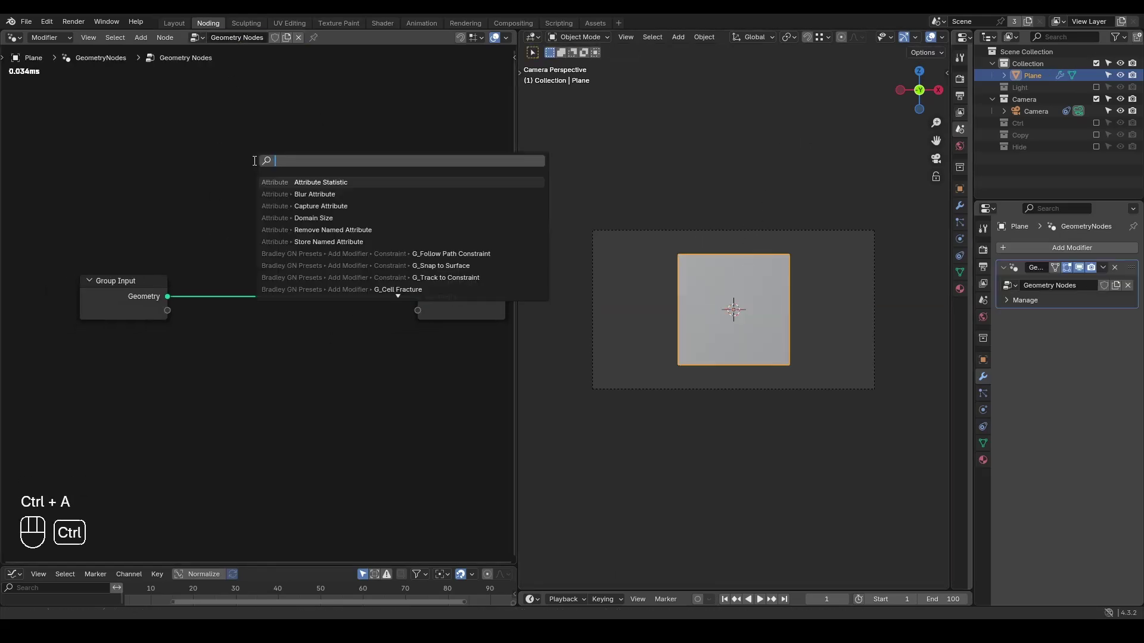
pyautogui.press('Return')
pyautogui.click(138, 160)
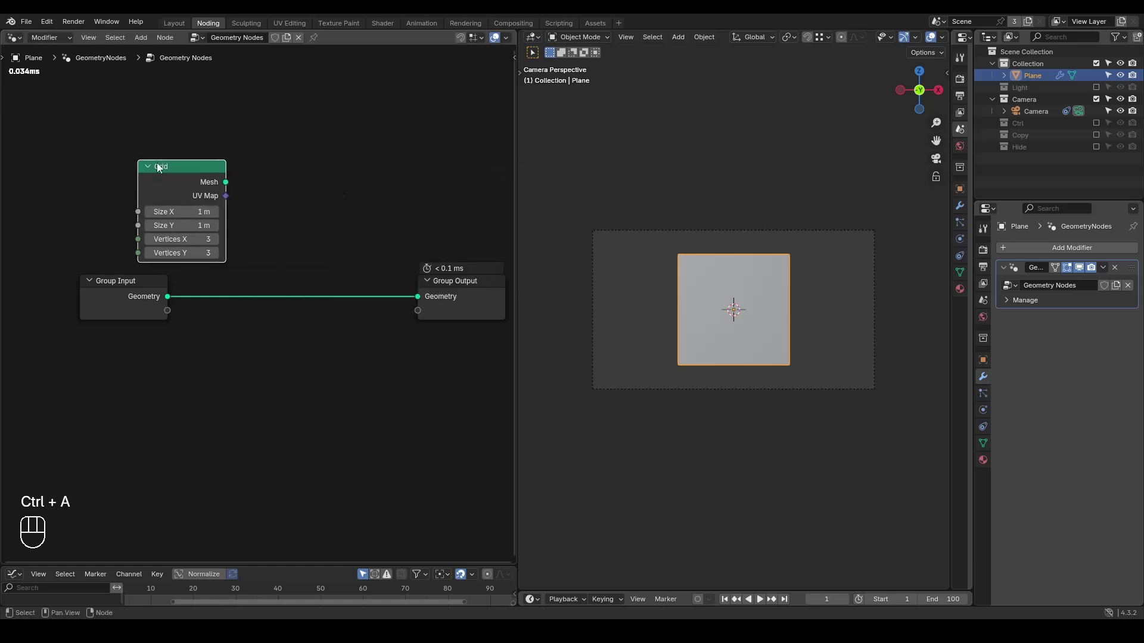
# Replace the Group Input with the Grid's Mesh output, sized 5.23 m by 3.06 m to cover the camera frame in wireframe display.
pyautogui.keyDown('alt'); pyautogui.keyDown('shift'); pyautogui.click(159, 169); pyautogui.keyUp('shift'); pyautogui.keyUp('alt')
pyautogui.click(136, 283)
pyautogui.press('x')
pyautogui.moveTo(181, 210)
pyautogui.keyDown('shift'); pyautogui.mouseDown()
pyautogui.moveTo(268, 210)
pyautogui.moveTo(197, 225)
pyautogui.moveTo(284, 220)
pyautogui.mouseUp(); pyautogui.keyUp('shift')
pyautogui.press('z')
pyautogui.click(617, 283)
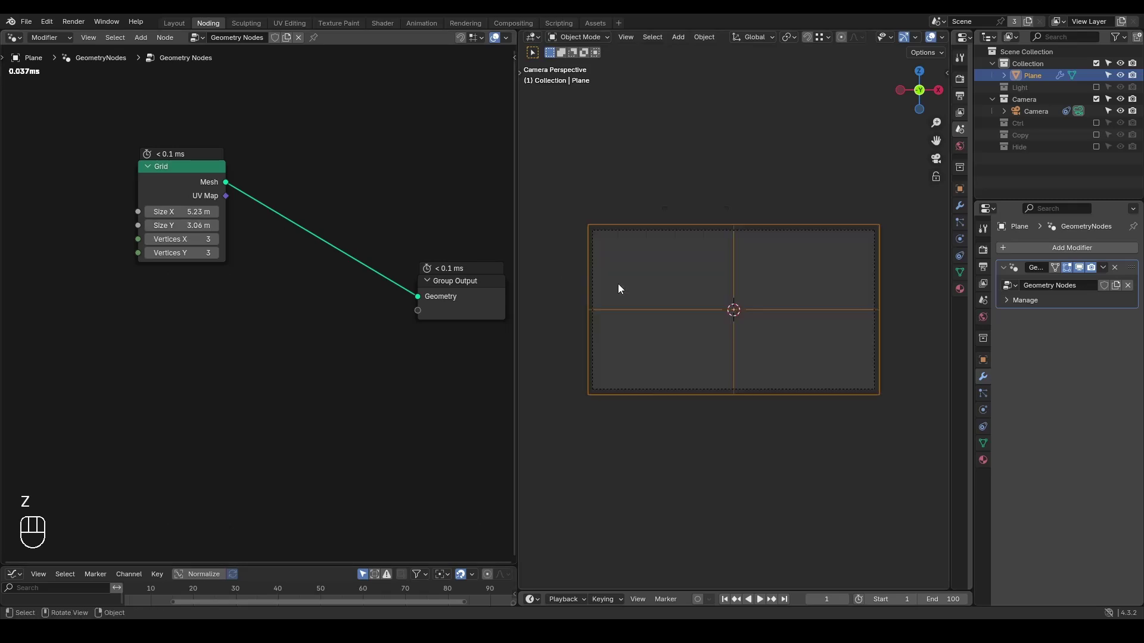
# Set the Grid node's Vertices X to 5.
pyautogui.moveTo(145, 187); pyautogui.dragTo(156, 257)
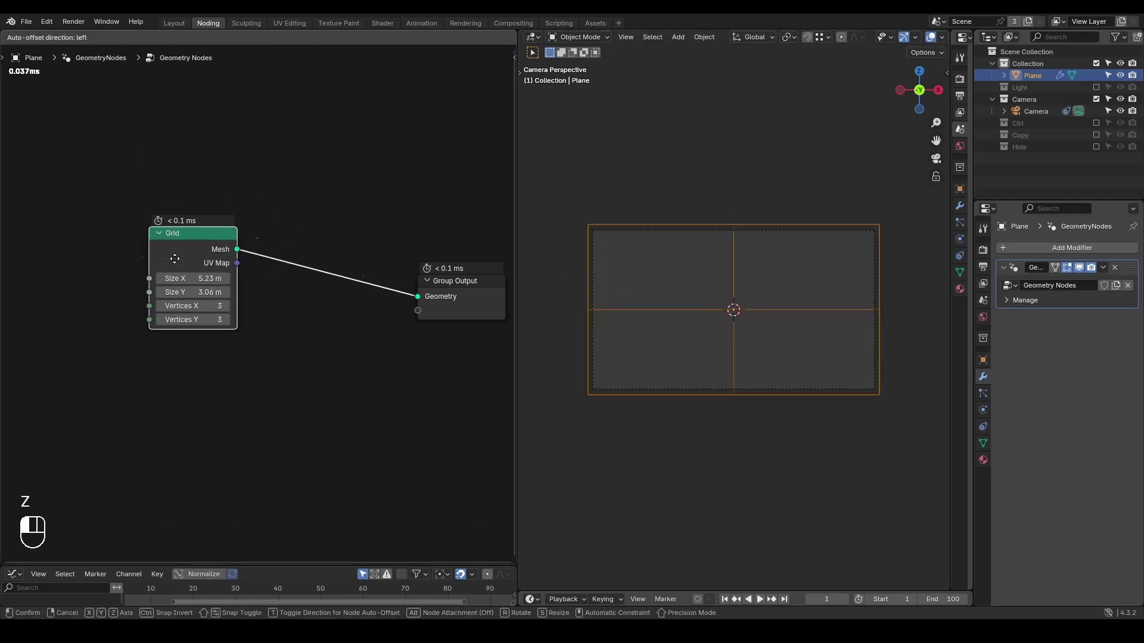
pyautogui.click(231, 306)
pyautogui.click(228, 307)
pyautogui.click(225, 306)
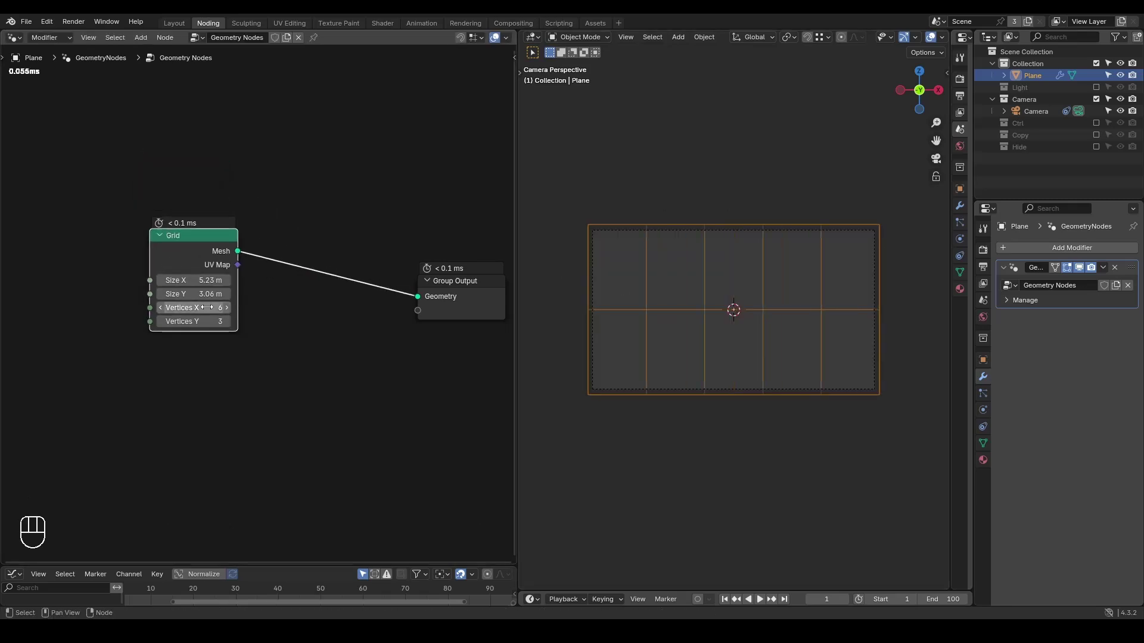
pyautogui.click(160, 306)
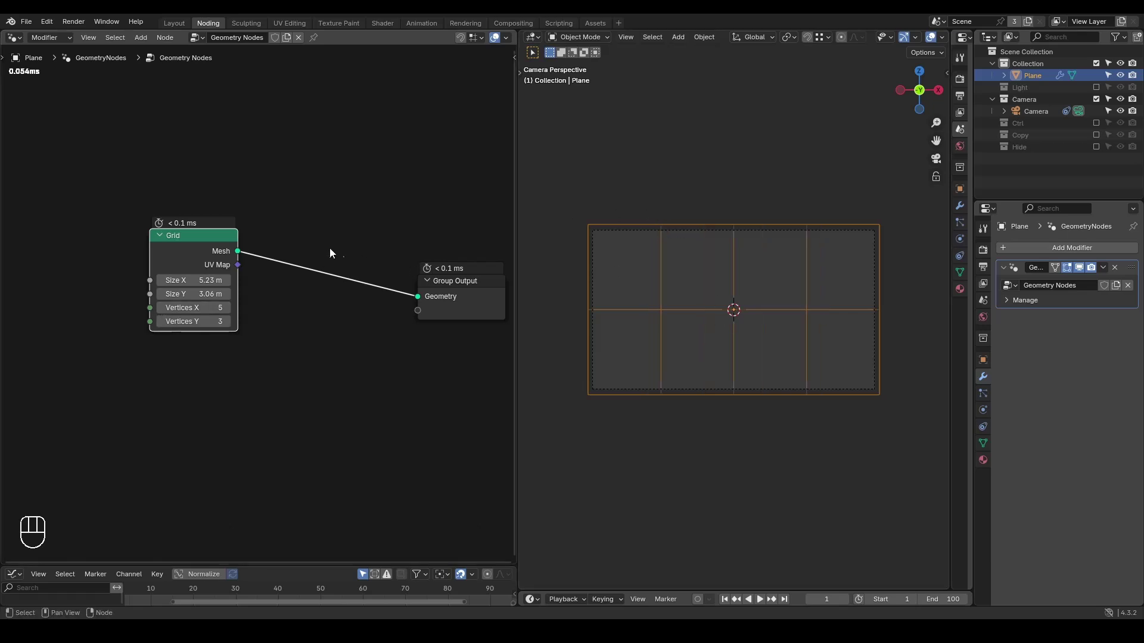
# Insert a Subdivide Mesh node between the Grid and the Group Output with Level 5.
pyautogui.hotkey('ctrl', 'a')
pyautogui.write('subdiv')
pyautogui.press('Return')
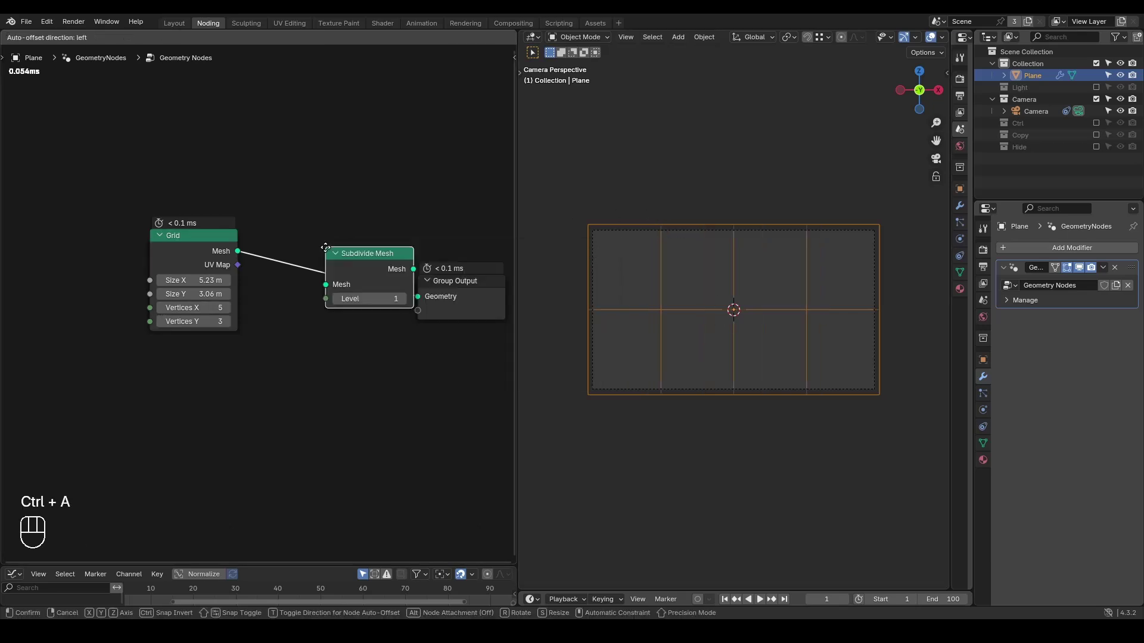
pyautogui.click(271, 239)
pyautogui.click(348, 294)
pyautogui.click(348, 294)
pyautogui.click(348, 294)
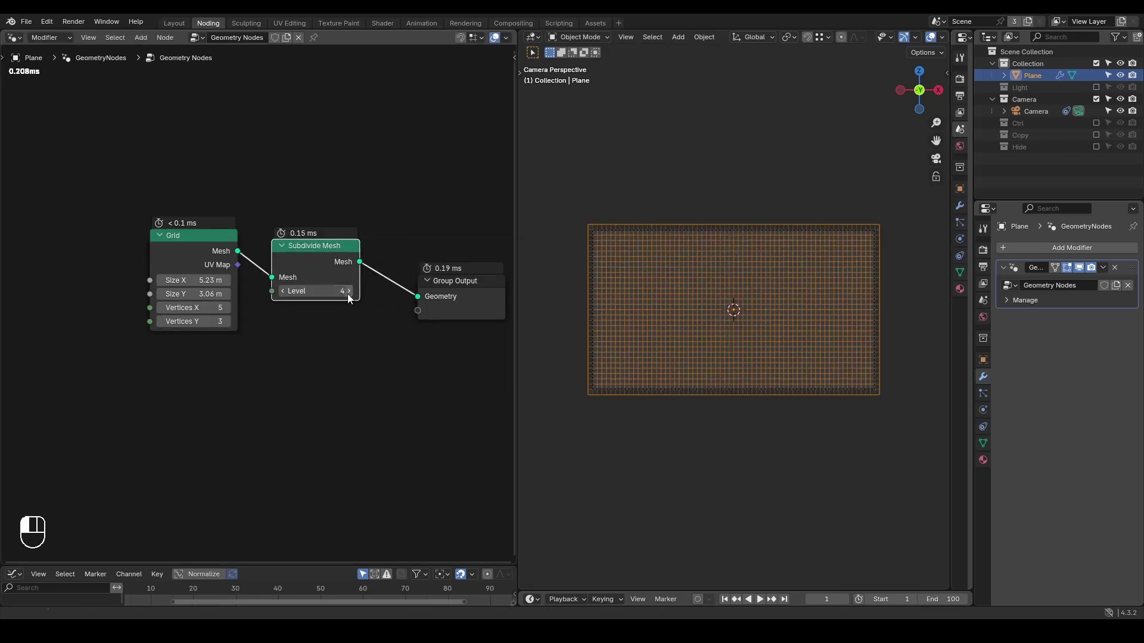
pyautogui.click(348, 292)
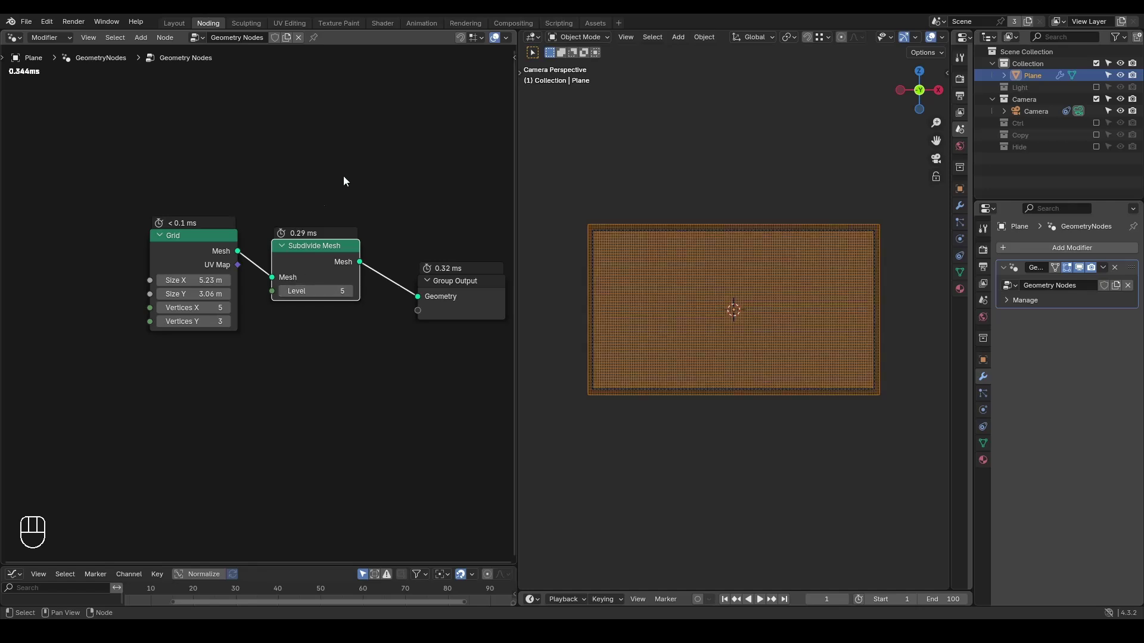
# Move the Grid and Subdivide Mesh nodes away from the Group Output to make room between them.
pyautogui.moveTo(415, 175); pyautogui.dragTo(175, 360)
pyautogui.press('g')
pyautogui.click(181, 215)
pyautogui.click(267, 226)
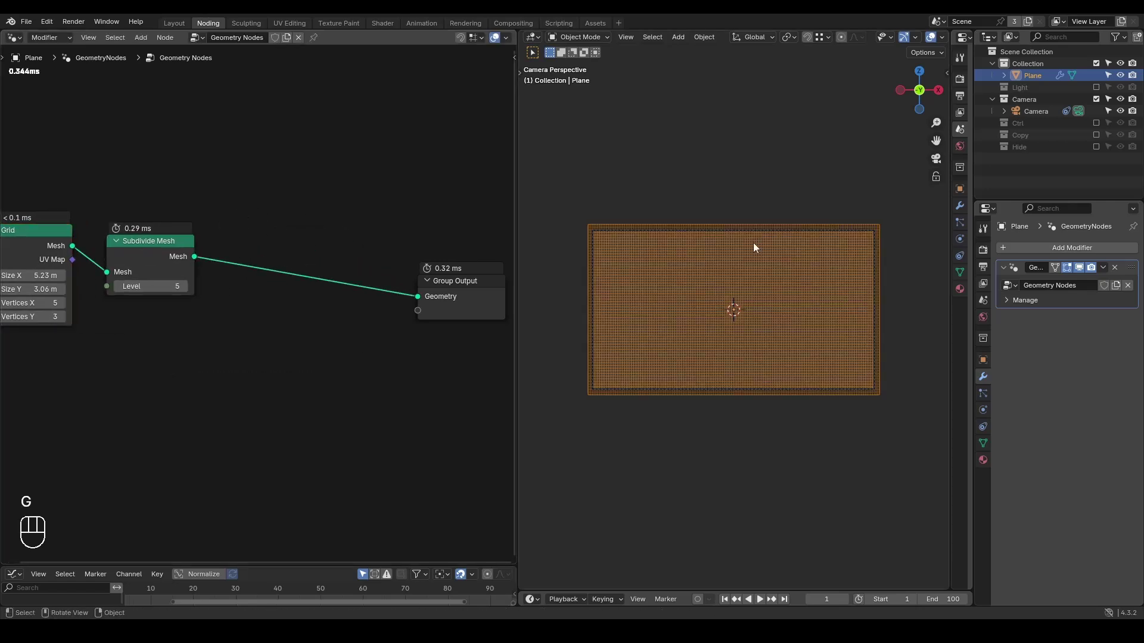
# Add an unconnected Delete Geometry node below the link from Subdivide Mesh to the Group Output.
pyautogui.hotkey('ctrl', 'a')
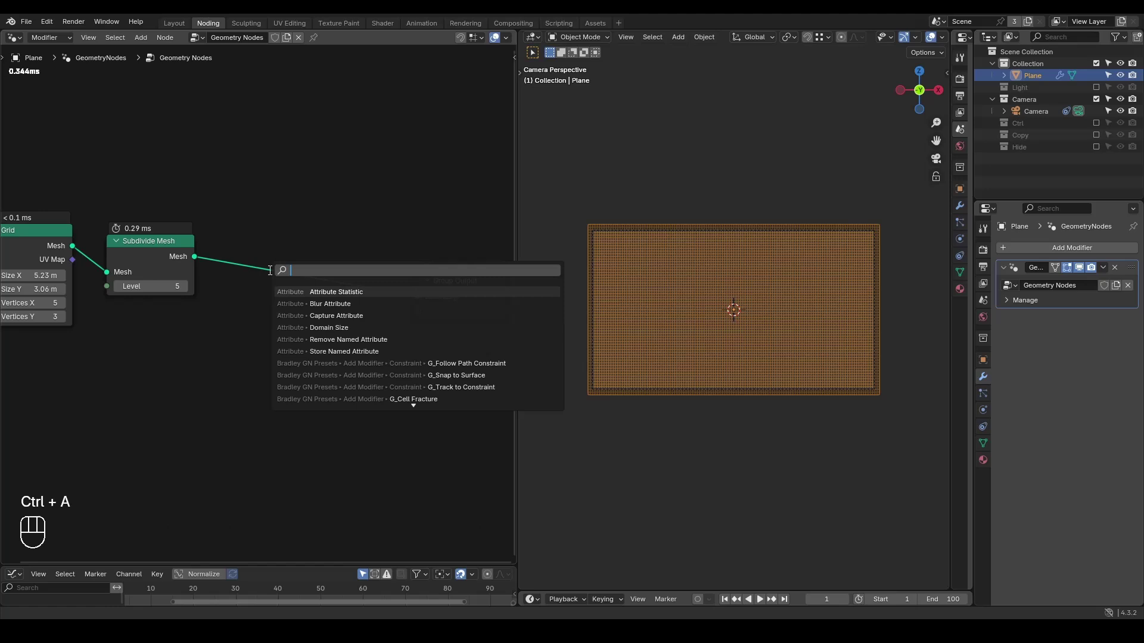
pyautogui.write('delete g')
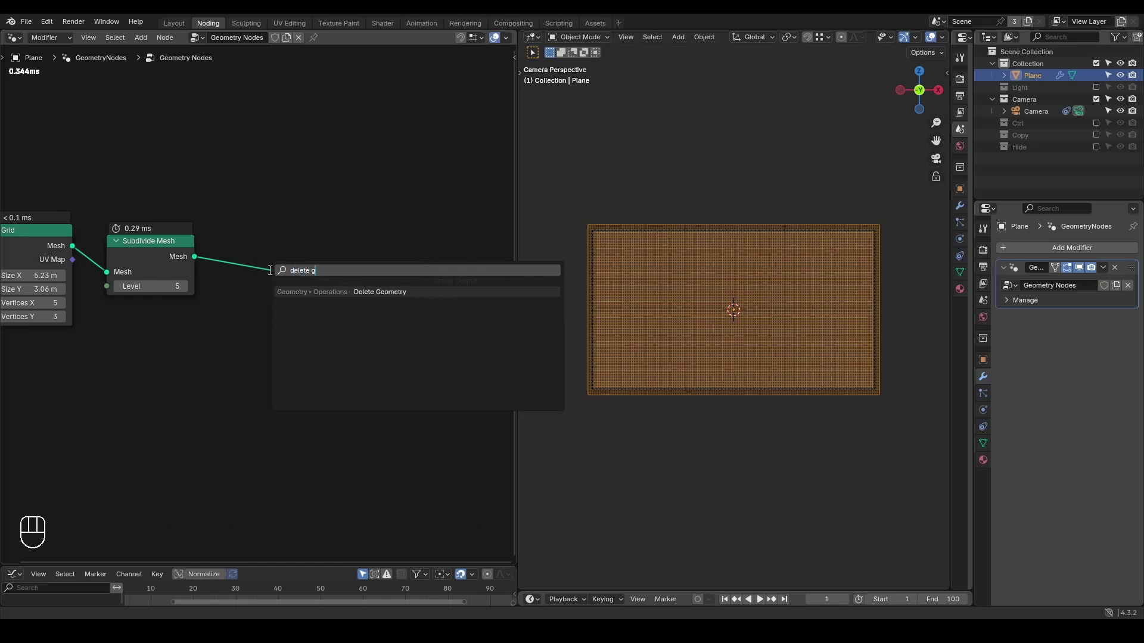
pyautogui.press('Return')
pyautogui.click(272, 314)
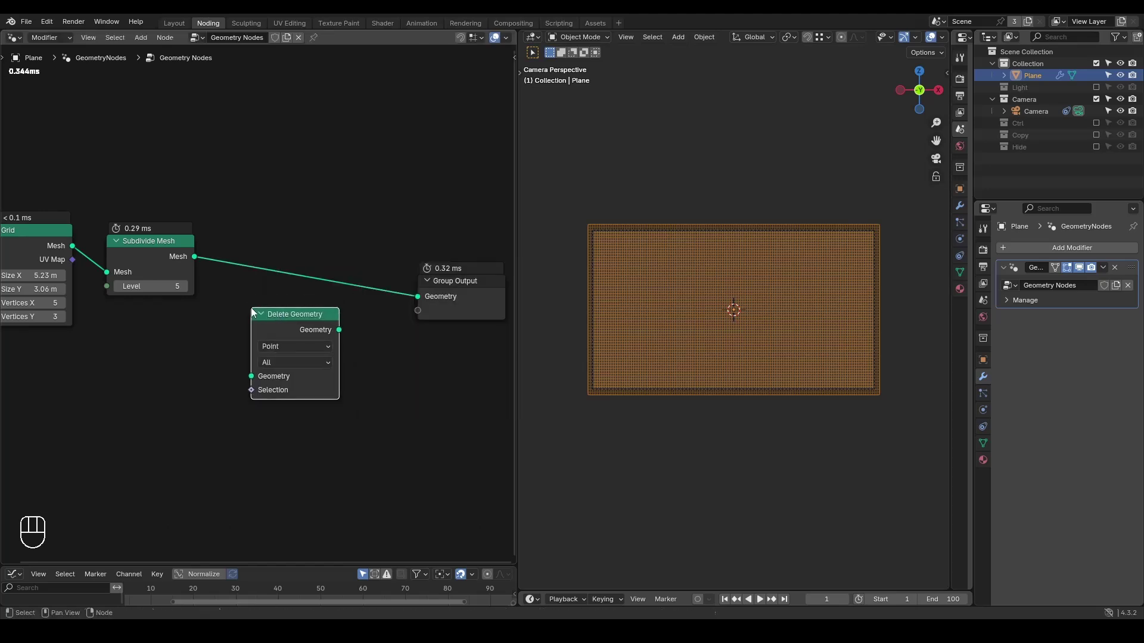
# Add a Separate Geometry node below the Delete Geometry node for comparison.
pyautogui.hotkey('ctrl', 'a')
pyautogui.write('separate ')
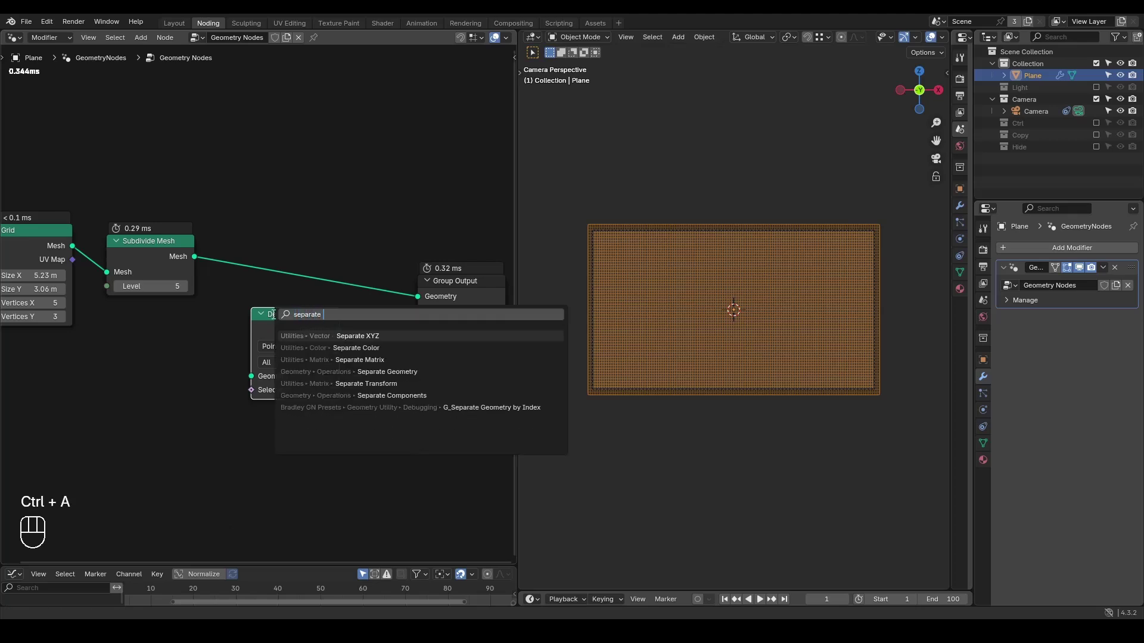
pyautogui.write('ge')
pyautogui.press('Return')
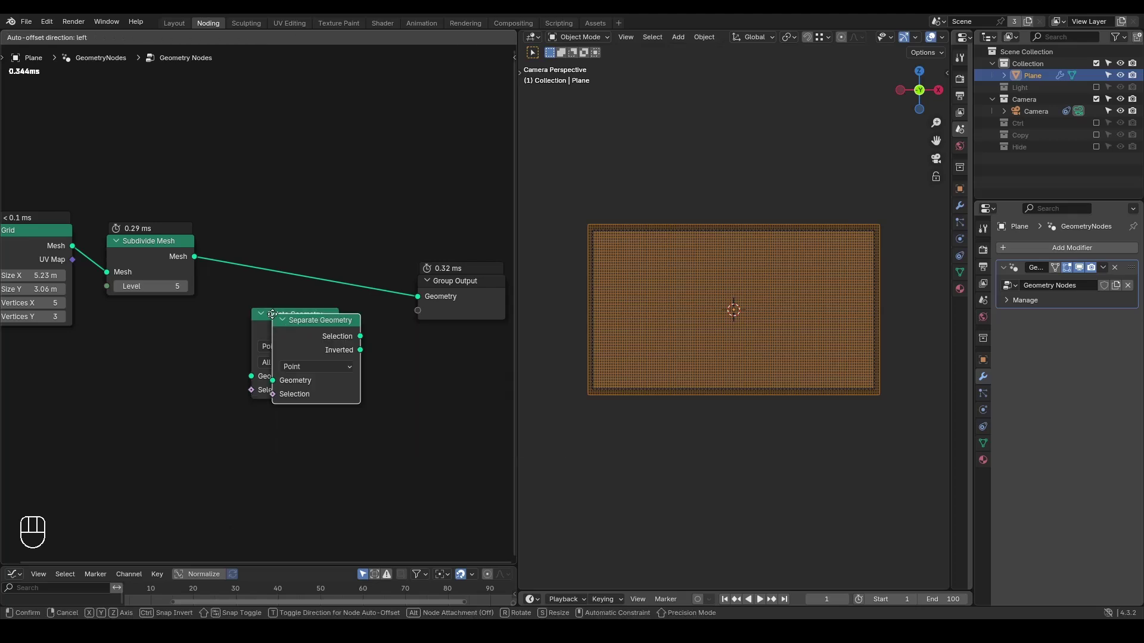
pyautogui.click(253, 430)
# Insert the Delete Geometry node after Subdivide Mesh in Face mode and remove the Separate Geometry node.
pyautogui.moveTo(302, 332); pyautogui.dragTo(306, 258)
pyautogui.press('x')
pyautogui.moveTo(267, 375); pyautogui.dragTo(323, 352, button='middle')
pyautogui.click(339, 270)
pyautogui.press('f')
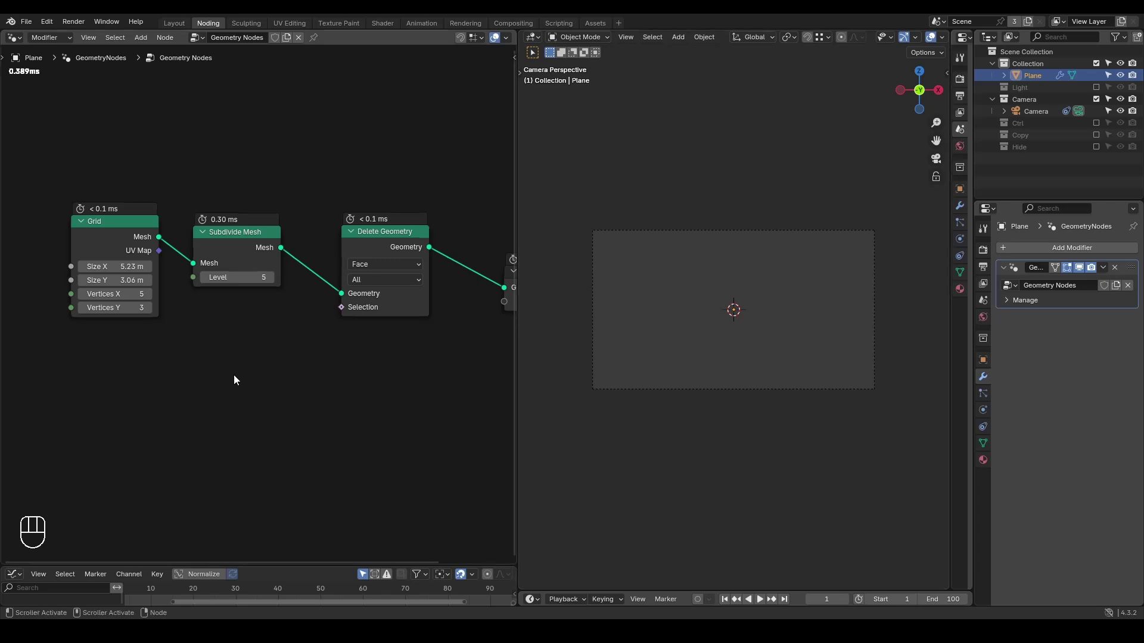
# Add a Noise Texture node below Subdivide Mesh and connect its Fac to the Selection of Delete Geometry.
pyautogui.moveTo(261, 359); pyautogui.dragTo(278, 345, button='middle')
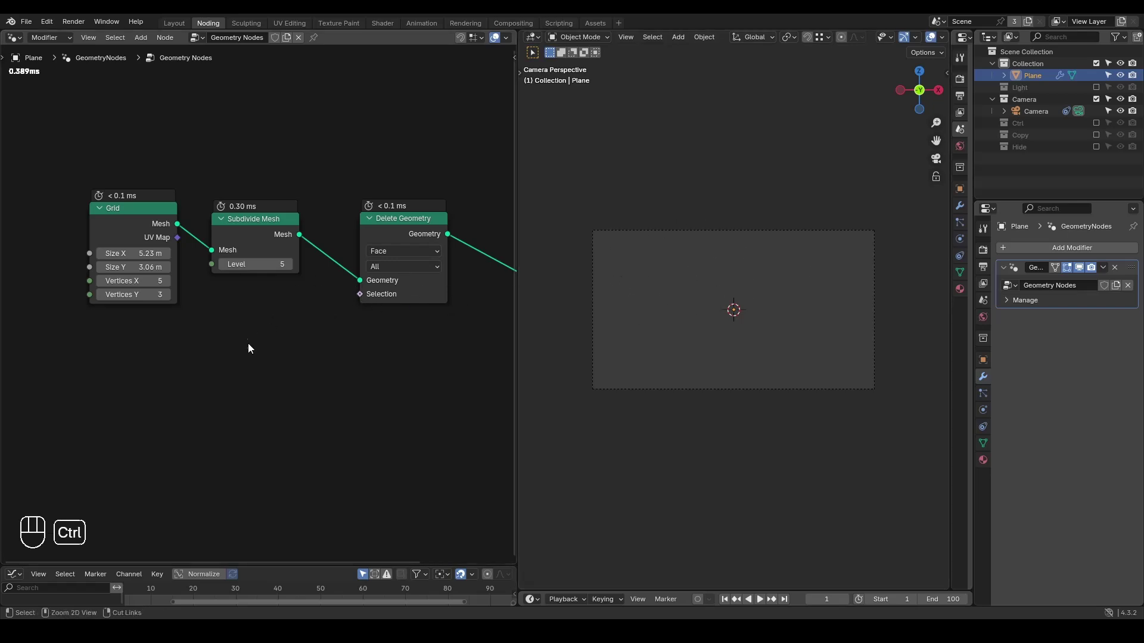
pyautogui.hotkey('ctrl', 'a')
pyautogui.write('noise')
pyautogui.press('Return')
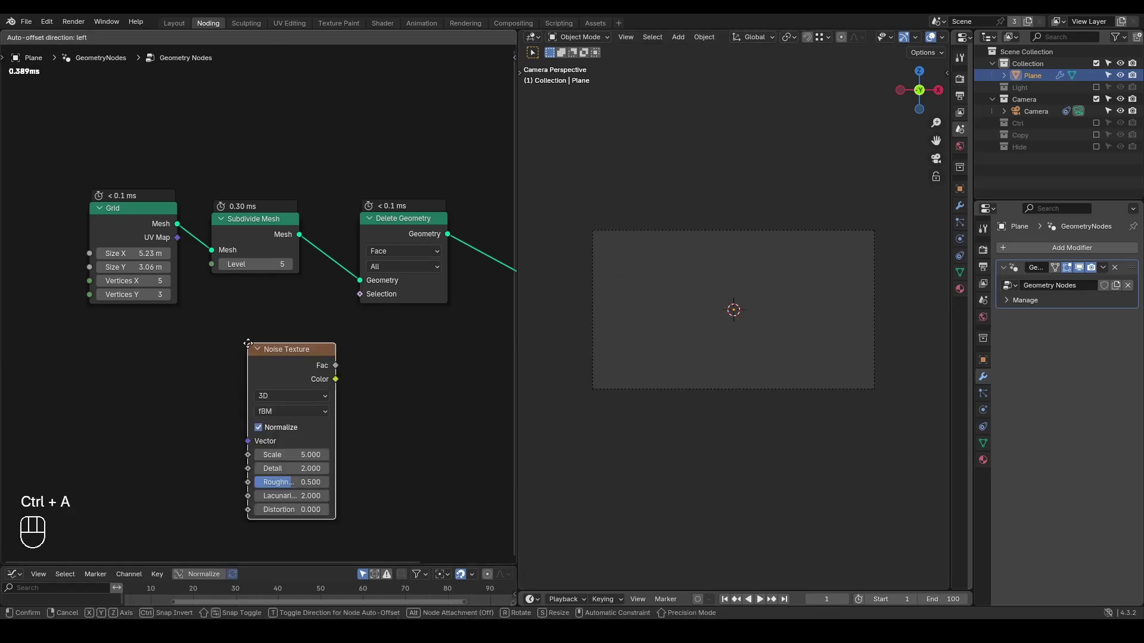
pyautogui.click(282, 352)
pyautogui.moveTo(285, 349); pyautogui.dragTo(358, 295)
# Preview the Noise Texture's Fac on the subdivided mesh with a temporary Viewer node and delete the Viewer.
pyautogui.moveTo(278, 238); pyautogui.dragTo(328, 235, button='middle')
pyautogui.keyDown('ctrl'); pyautogui.keyDown('shift'); pyautogui.click(327, 235); pyautogui.keyUp('shift'); pyautogui.keyUp('ctrl')
pyautogui.keyDown('ctrl'); pyautogui.keyDown('shift'); pyautogui.click(319, 331); pyautogui.keyUp('shift'); pyautogui.keyUp('ctrl')
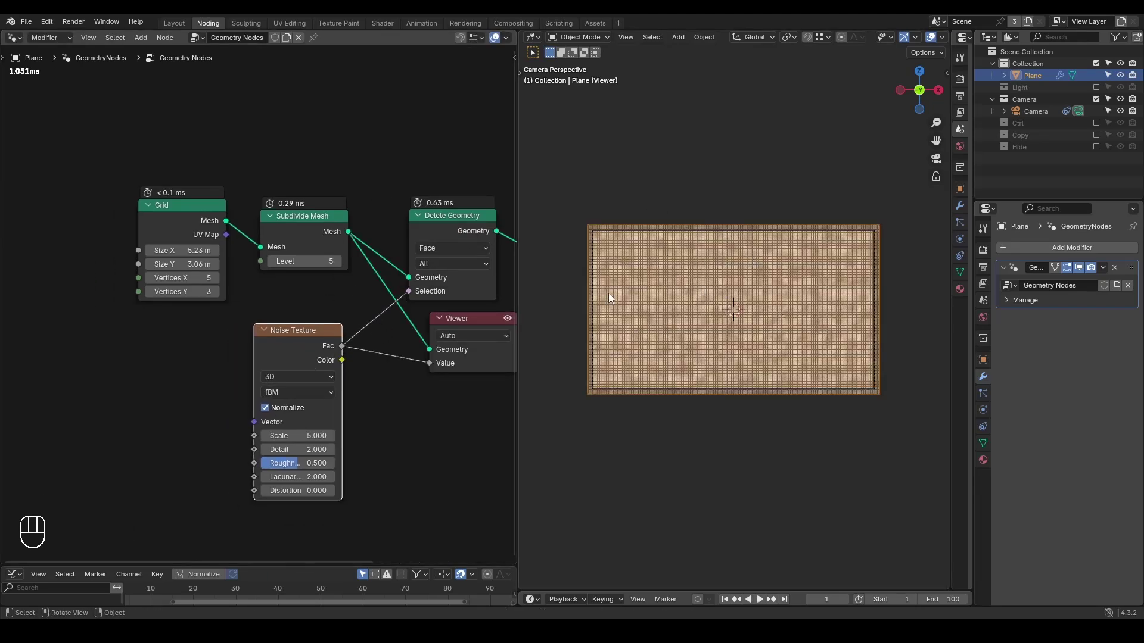
pyautogui.click(462, 320)
pyautogui.press('x')
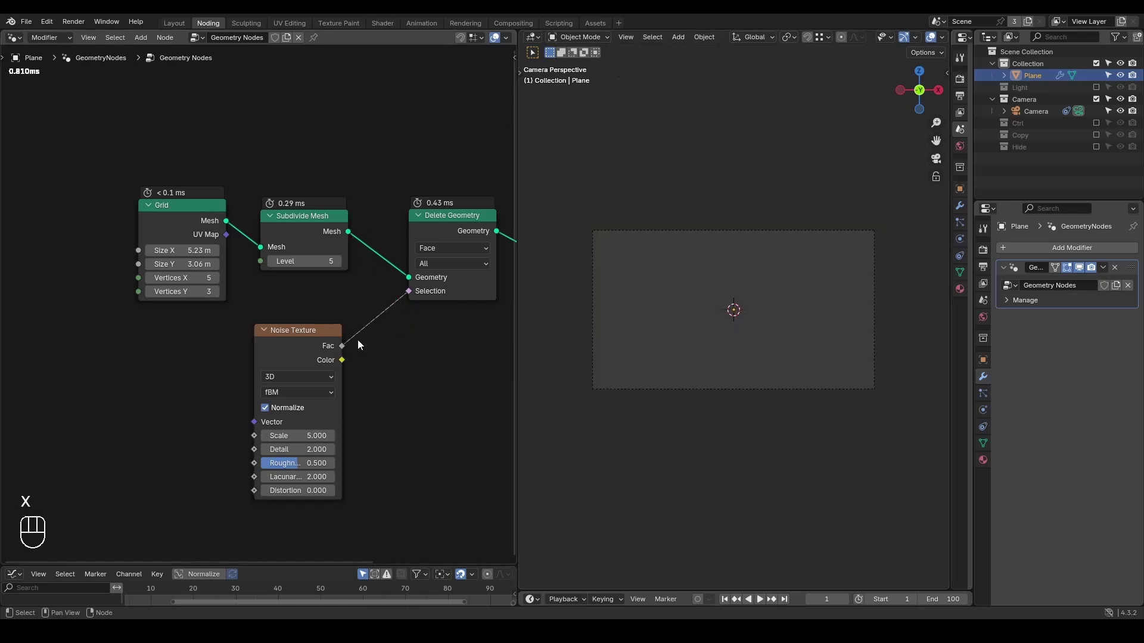
# Insert a Less Than comparison node between the Noise Texture's Fac and the Selection of Delete Geometry.
pyautogui.moveTo(342, 346); pyautogui.dragTo(392, 350)
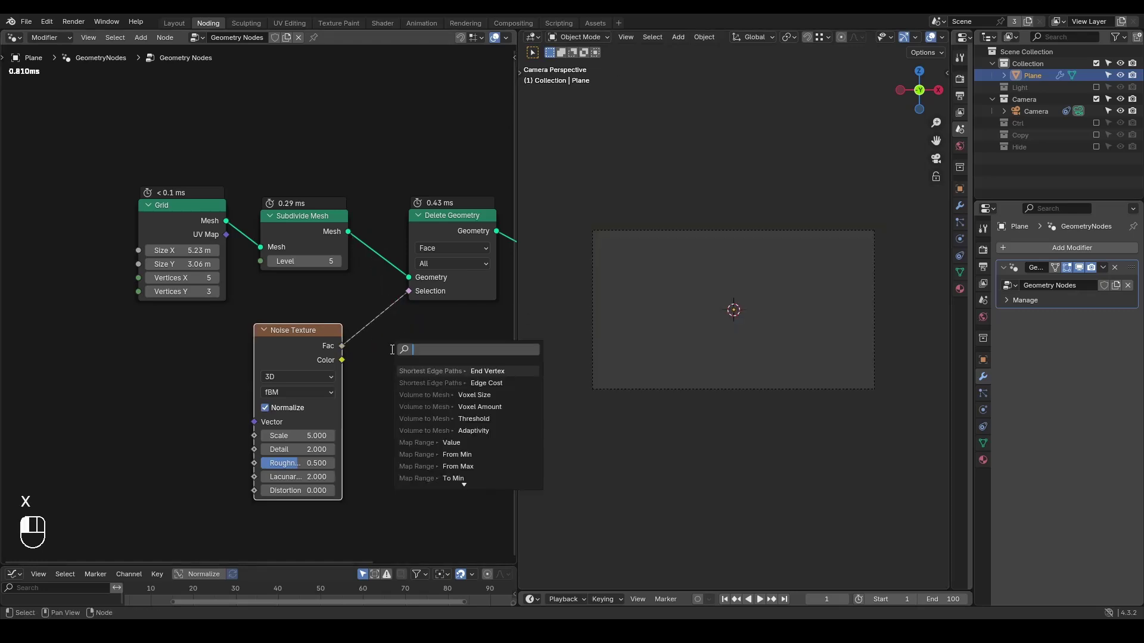
pyautogui.write('less t')
pyautogui.press('Return')
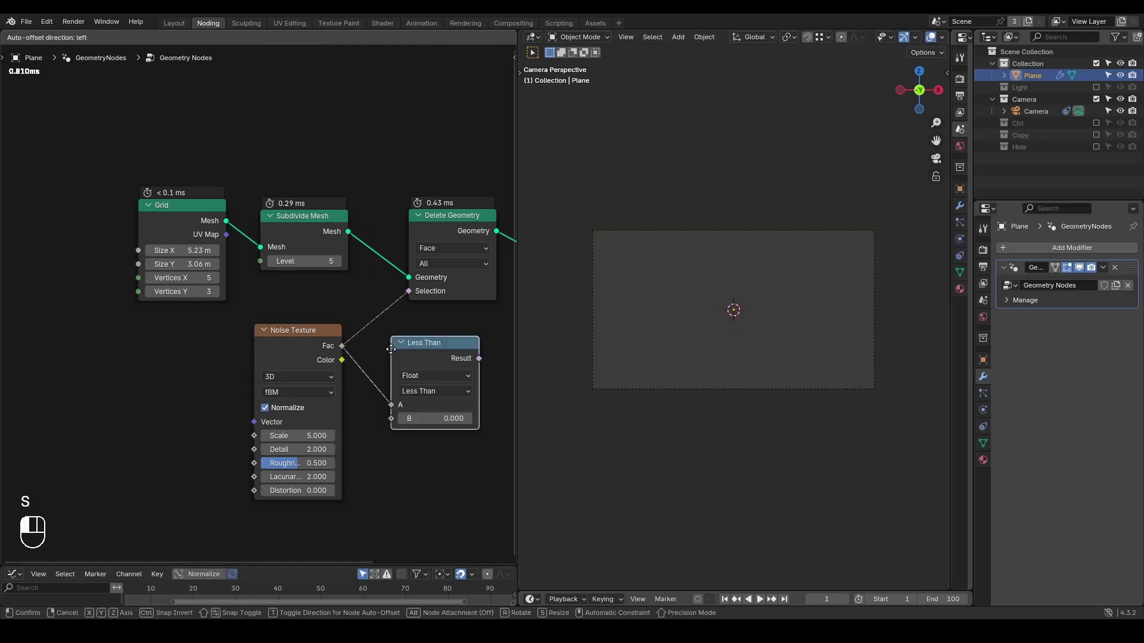
pyautogui.click(391, 349)
pyautogui.keyDown('alt'); pyautogui.moveTo(422, 357); pyautogui.dragTo(367, 331); pyautogui.keyUp('alt')
pyautogui.moveTo(220, 339); pyautogui.dragTo(206, 359)
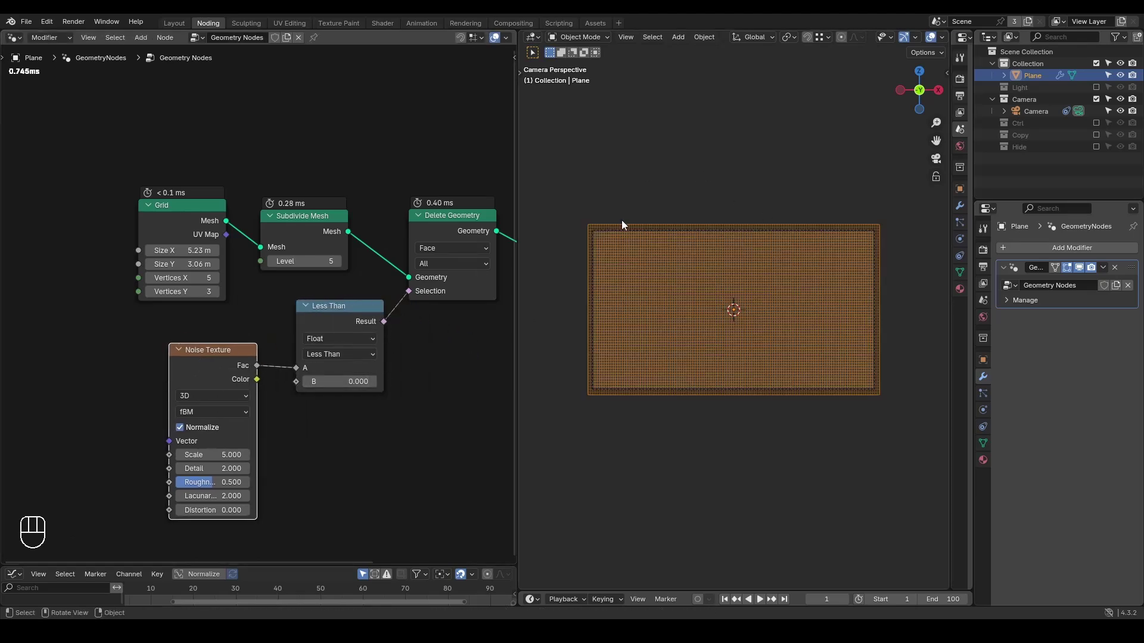
# Set the B threshold of the Less Than node to 0.730.
pyautogui.keyDown('shift'); pyautogui.moveTo(343, 381); pyautogui.dragTo(427, 362); pyautogui.keyUp('shift')
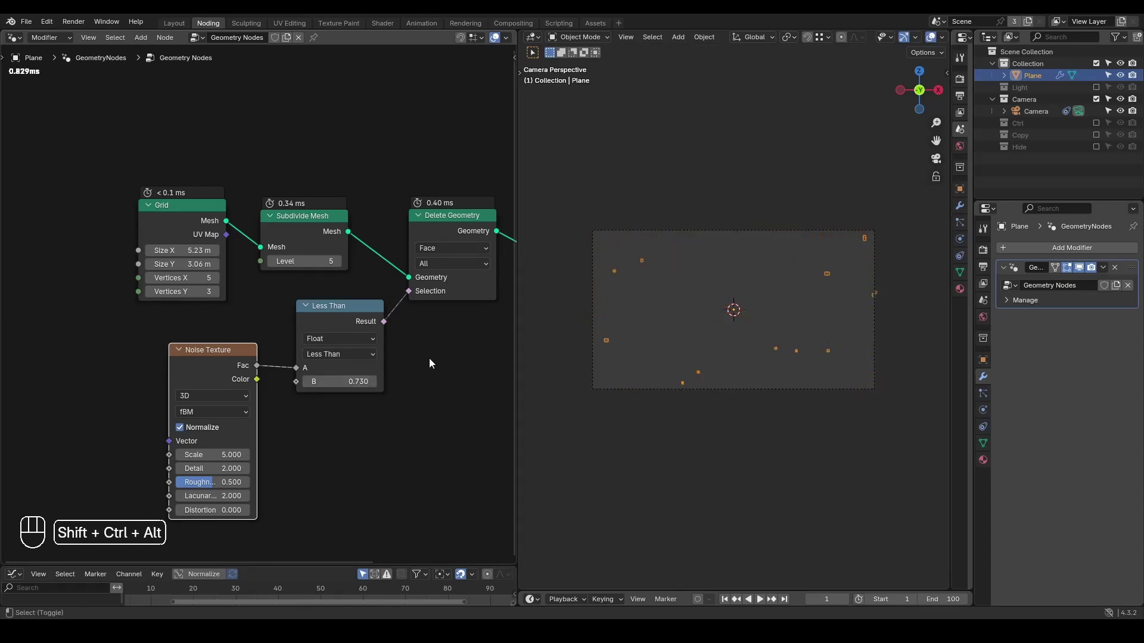
pyautogui.hotkey('ctrl', 'shift', 'alt', 'q')
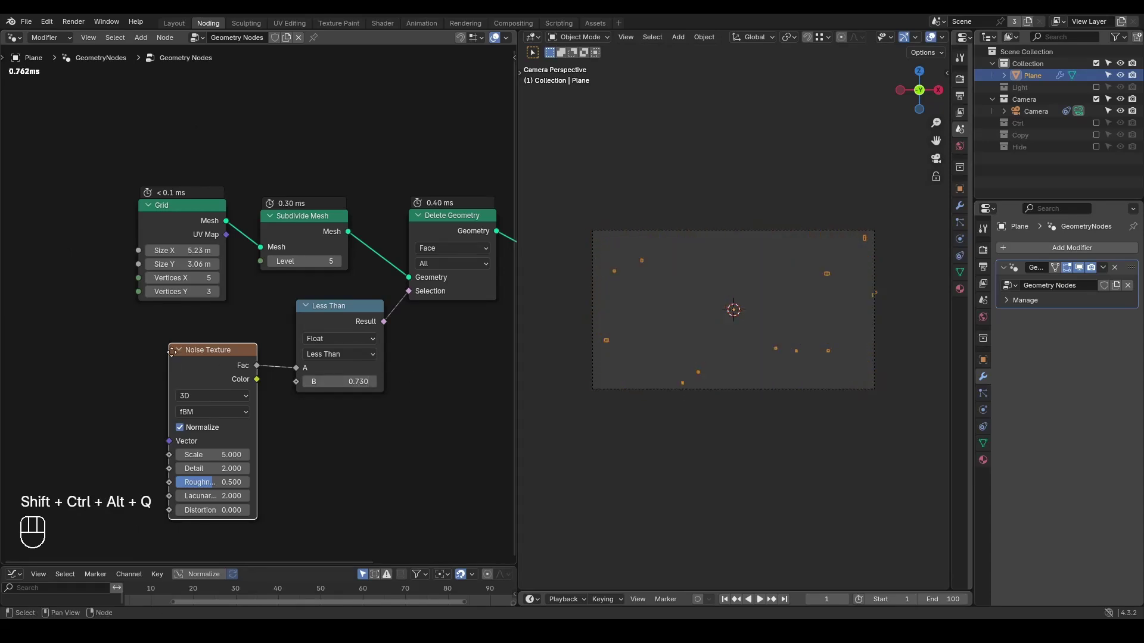
# Add a Position node for the Noise Texture's Vector and replace its link with the Grid's UV Map output.
pyautogui.moveTo(172, 351); pyautogui.dragTo(301, 306, button='middle')
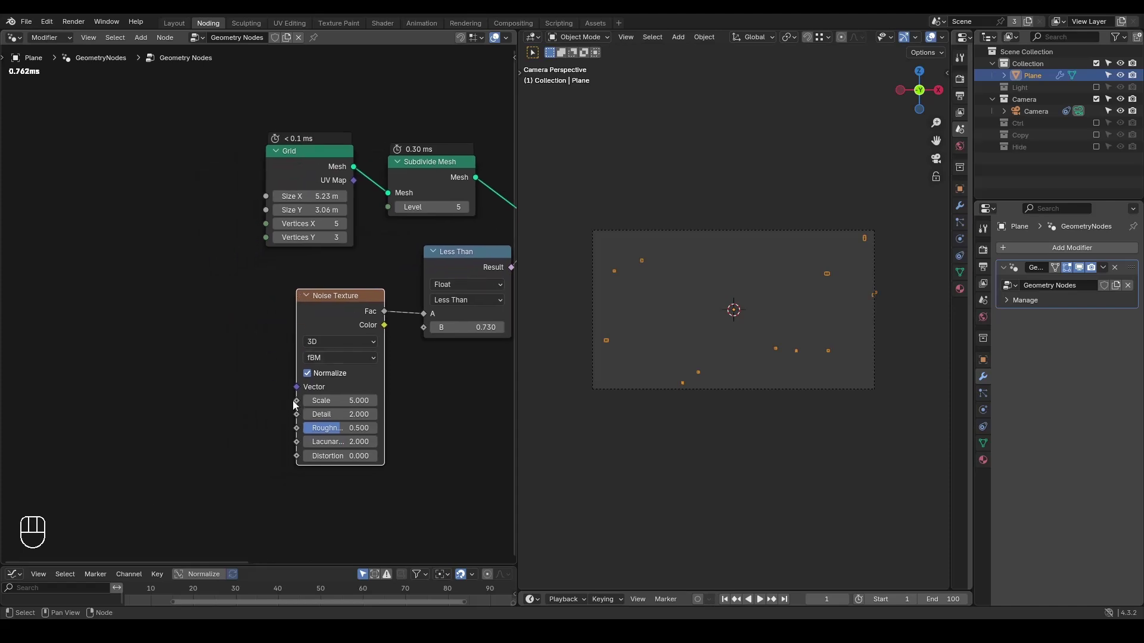
pyautogui.moveTo(296, 387); pyautogui.dragTo(199, 413)
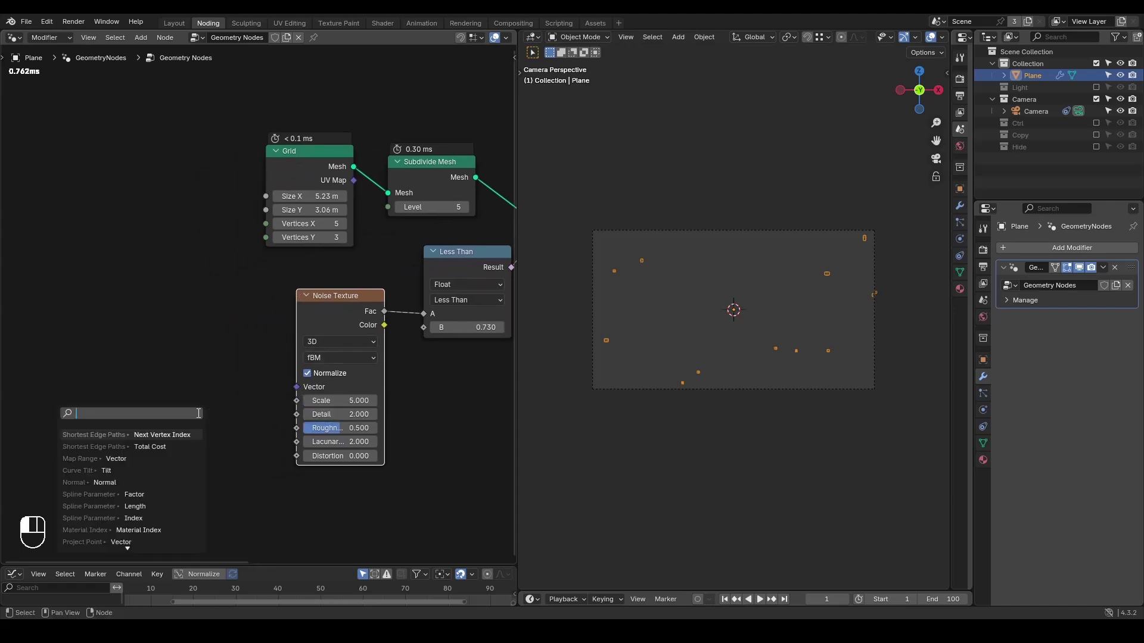
pyautogui.write('pos')
pyautogui.press('Return')
pyautogui.keyDown('ctrl'); pyautogui.keyDown('alt'); pyautogui.moveTo(238, 370); pyautogui.dragTo(245, 481, button='right'); pyautogui.keyUp('alt'); pyautogui.keyUp('ctrl')
pyautogui.moveTo(310, 165); pyautogui.dragTo(301, 387)
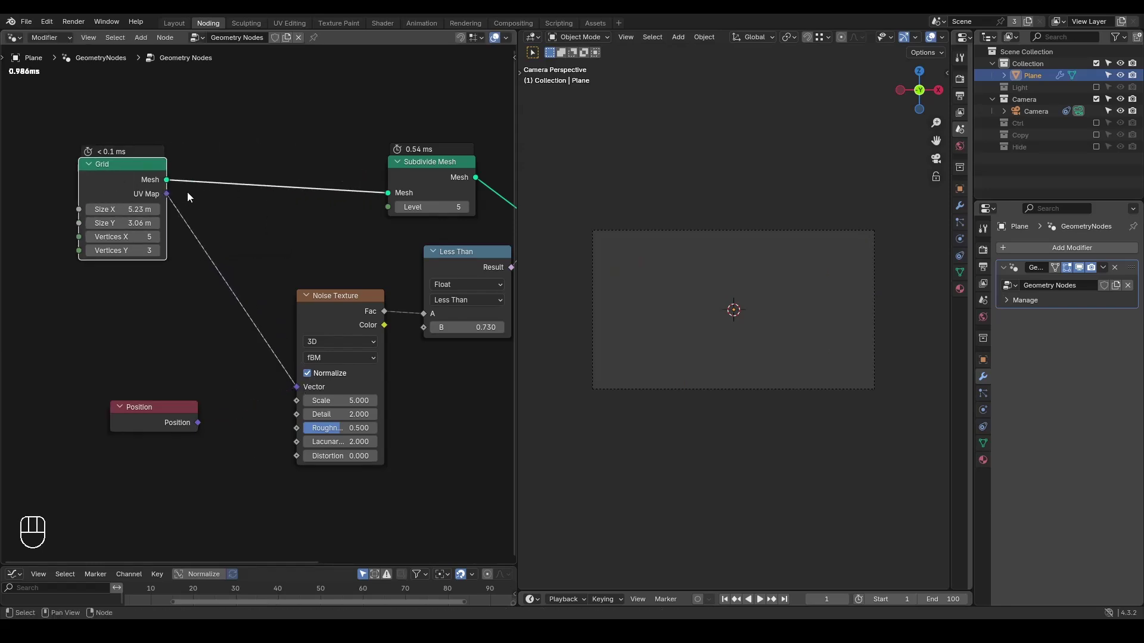
# Preview the Grid's UV Map with a temporary Viewer and annotate the grid's lower-left corner with 0 and both adjacent corners with 1.
pyautogui.keyDown('ctrl'); pyautogui.keyDown('shift'); pyautogui.click(148, 181); pyautogui.keyUp('shift'); pyautogui.keyUp('ctrl')
pyautogui.keyDown('ctrl'); pyautogui.keyDown('shift'); pyautogui.click(145, 191); pyautogui.keyUp('shift'); pyautogui.keyUp('ctrl')
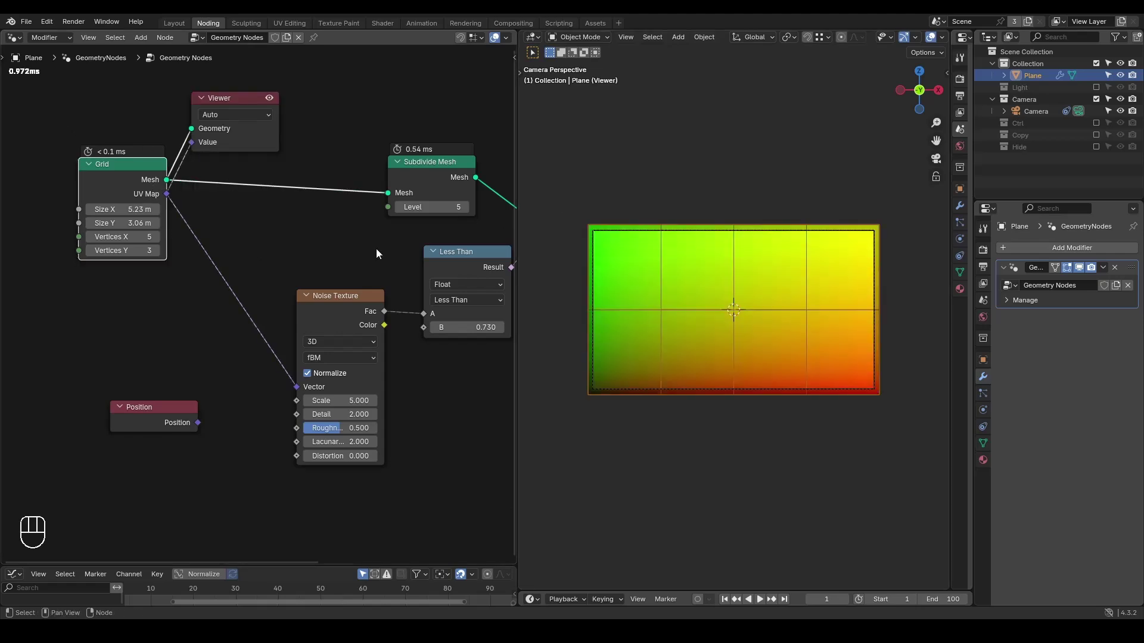
pyautogui.press('d')
pyautogui.moveTo(569, 406)
pyautogui.mouseDown()
pyautogui.moveTo(592, 421)
pyautogui.moveTo(570, 406)
pyautogui.mouseUp()
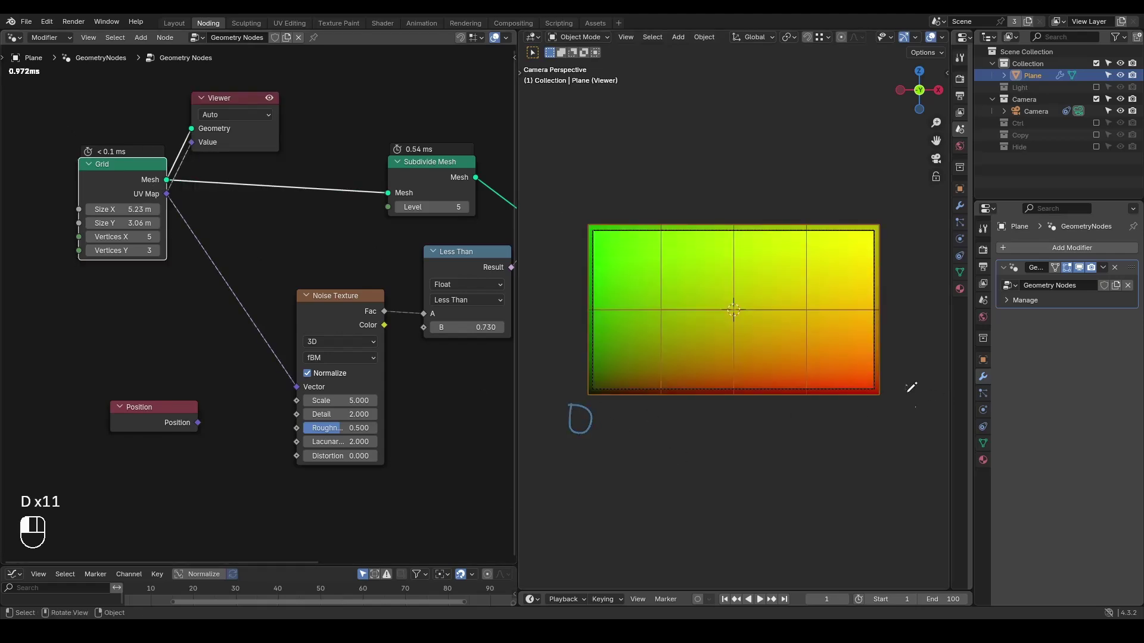
pyautogui.moveTo(906, 387); pyautogui.dragTo(905, 438)
pyautogui.moveTo(579, 182); pyautogui.dragTo(570, 225)
pyautogui.click(230, 103)
pyautogui.press('x')
# Set the Less Than threshold B to 0.500 and the Grid's Size Y to 3.26 m.
pyautogui.moveTo(475, 322); pyautogui.dragTo(446, 322)
pyautogui.moveTo(126, 223)
pyautogui.keyDown('shift'); pyautogui.mouseDown()
pyautogui.moveTo(155, 223)
pyautogui.moveTo(113, 223)
pyautogui.moveTo(136, 223)
pyautogui.mouseUp(); pyautogui.keyUp('shift')
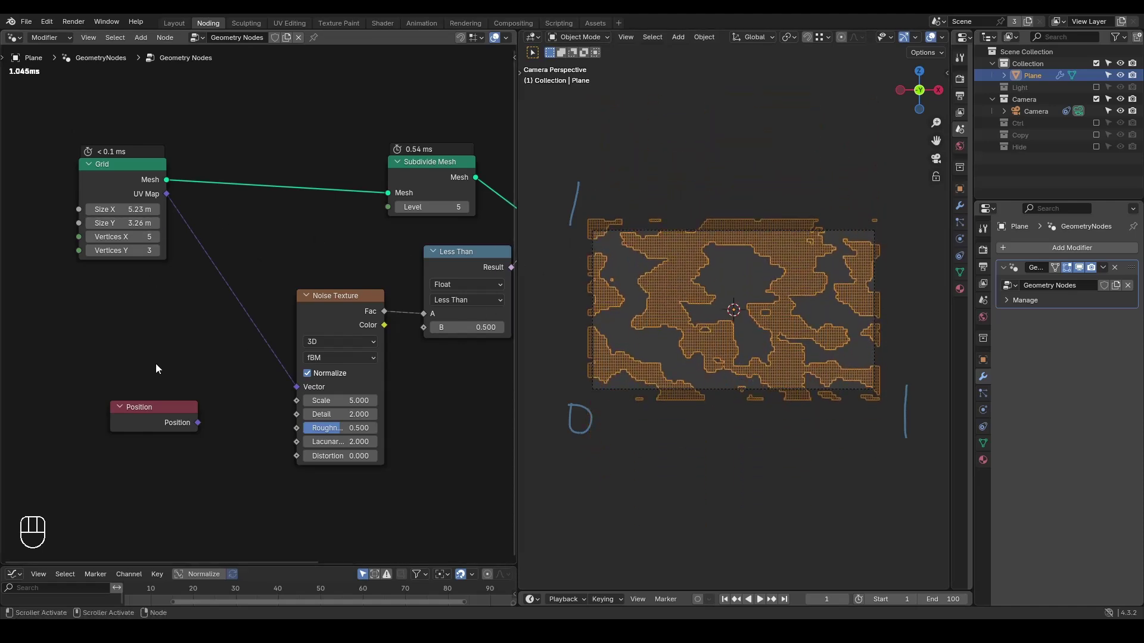
# Insert a vector Multiply node between the Grid's UV Map and the Noise Texture's Vector, with factors 0.260, 1.000 and 1.000.
pyautogui.moveTo(192, 316); pyautogui.dragTo(218, 338, button='middle')
pyautogui.click(193, 403)
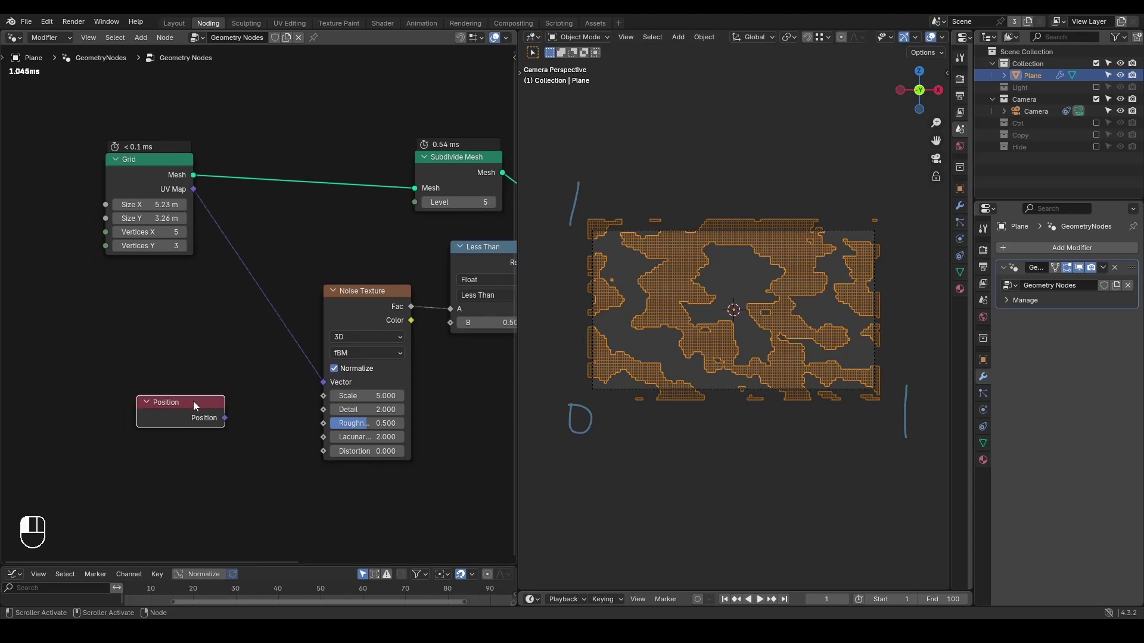
pyautogui.moveTo(193, 188); pyautogui.dragTo(266, 265)
pyautogui.write('mult')
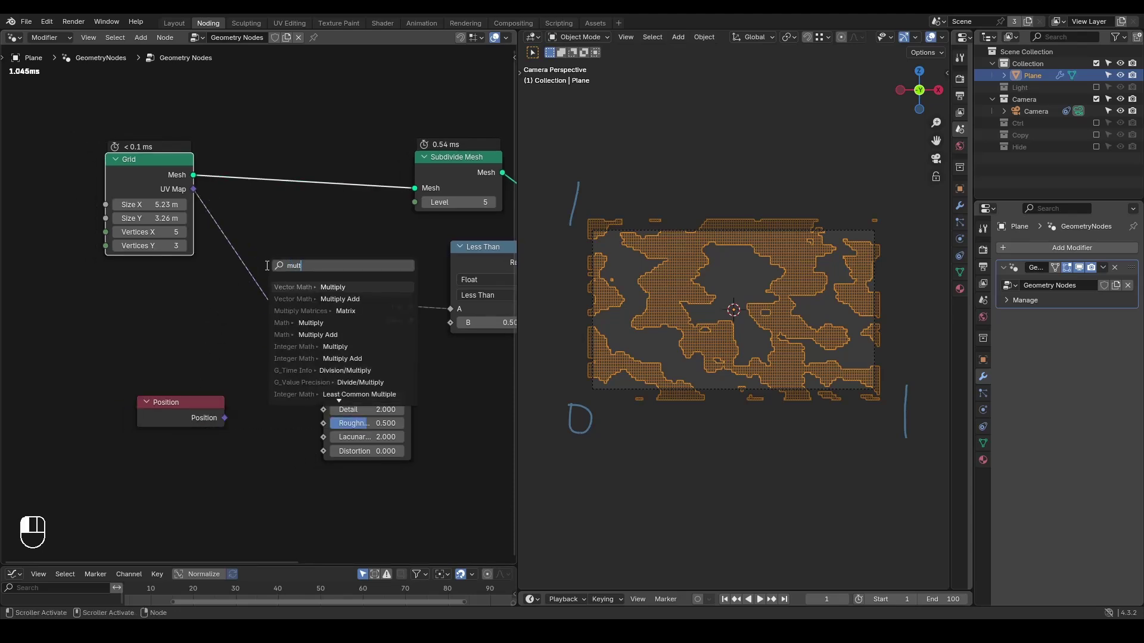
pyautogui.press('Return')
pyautogui.click(246, 258)
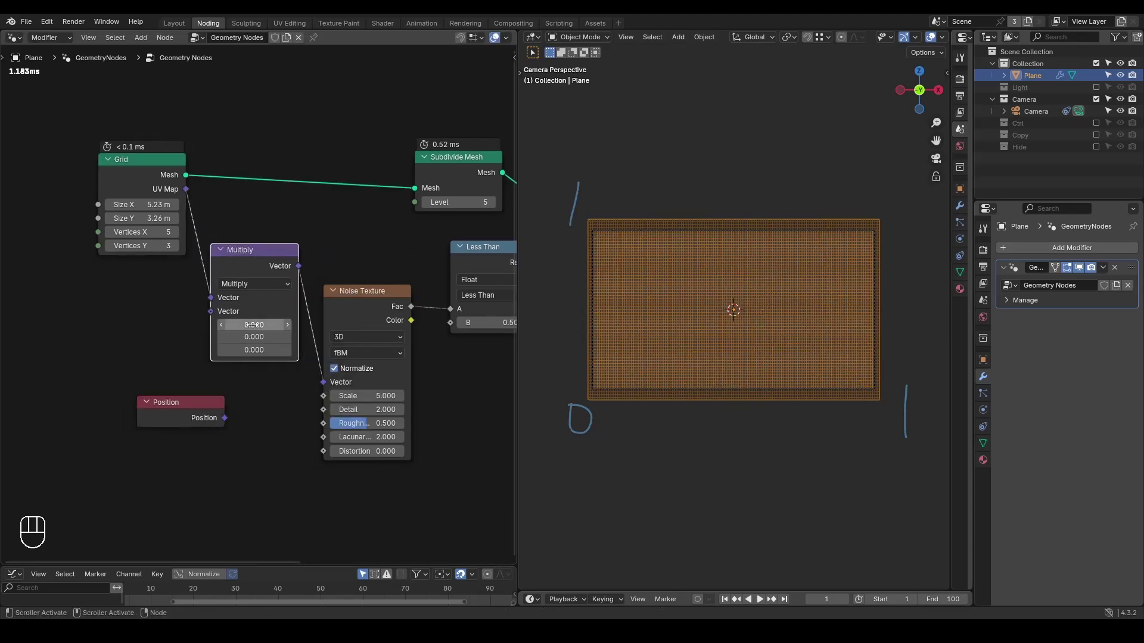
pyautogui.moveTo(252, 324); pyautogui.dragTo(222, 324)
pyautogui.write('1')
pyautogui.press('Return')
# Annotate the horizontal stretch of the noise with a double-headed arrow above the grid.
pyautogui.moveTo(663, 174)
pyautogui.mouseDown()
pyautogui.moveTo(780, 173)
pyautogui.moveTo(759, 191)
pyautogui.mouseUp()
pyautogui.moveTo(702, 151)
pyautogui.mouseDown()
pyautogui.moveTo(644, 178)
pyautogui.moveTo(702, 204)
pyautogui.mouseUp()
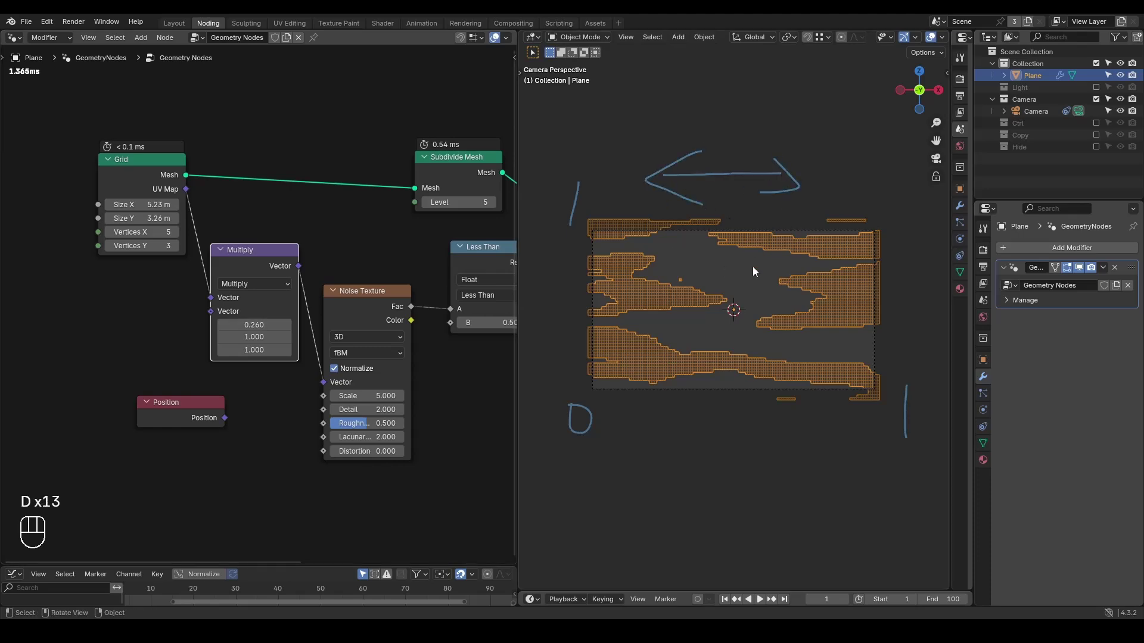
# Raise the Less Than threshold to 0.560, circle an isolated noise patch left of the grid's center, and lower the threshold to 0.530.
pyautogui.moveTo(370, 331); pyautogui.dragTo(345, 328, button='middle')
pyautogui.moveTo(505, 317)
pyautogui.keyDown('shift'); pyautogui.mouseDown()
pyautogui.moveTo(480, 317)
pyautogui.moveTo(500, 317)
pyautogui.mouseUp(); pyautogui.keyUp('shift')
pyautogui.moveTo(662, 275)
pyautogui.mouseDown()
pyautogui.moveTo(622, 285)
pyautogui.moveTo(648, 310)
pyautogui.moveTo(709, 309)
pyautogui.moveTo(682, 278)
pyautogui.moveTo(663, 278)
pyautogui.mouseUp()
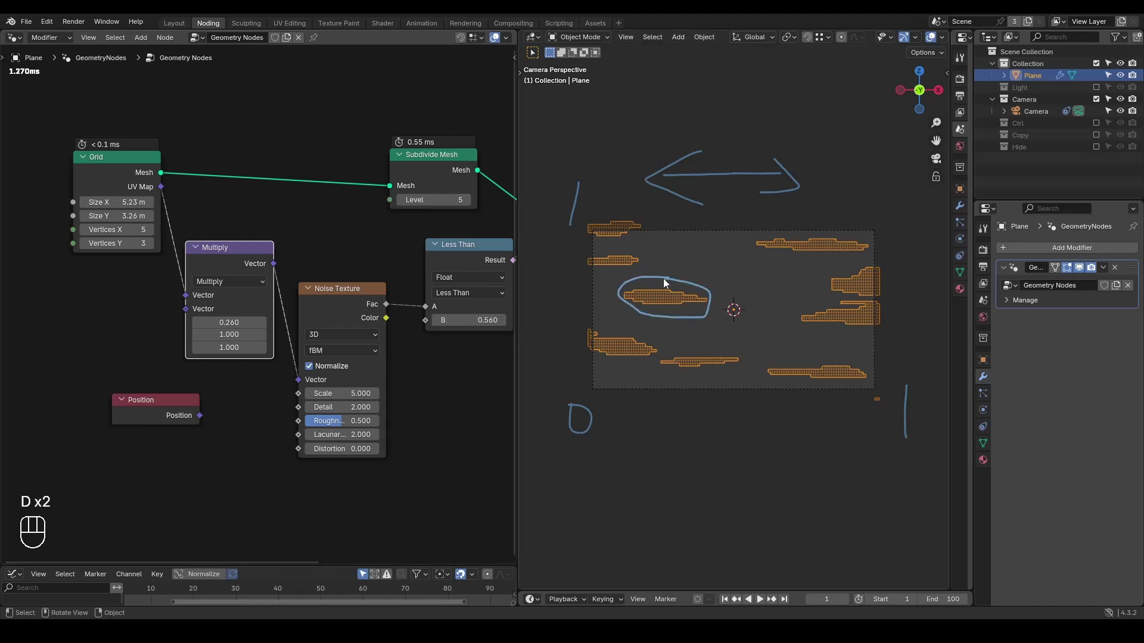
pyautogui.moveTo(477, 320)
pyautogui.keyDown('shift'); pyautogui.mouseDown()
pyautogui.moveTo(488, 320)
pyautogui.moveTo(462, 320)
pyautogui.moveTo(488, 320)
pyautogui.moveTo(462, 320)
pyautogui.moveTo(473, 320)
pyautogui.mouseUp(); pyautogui.keyUp('shift')
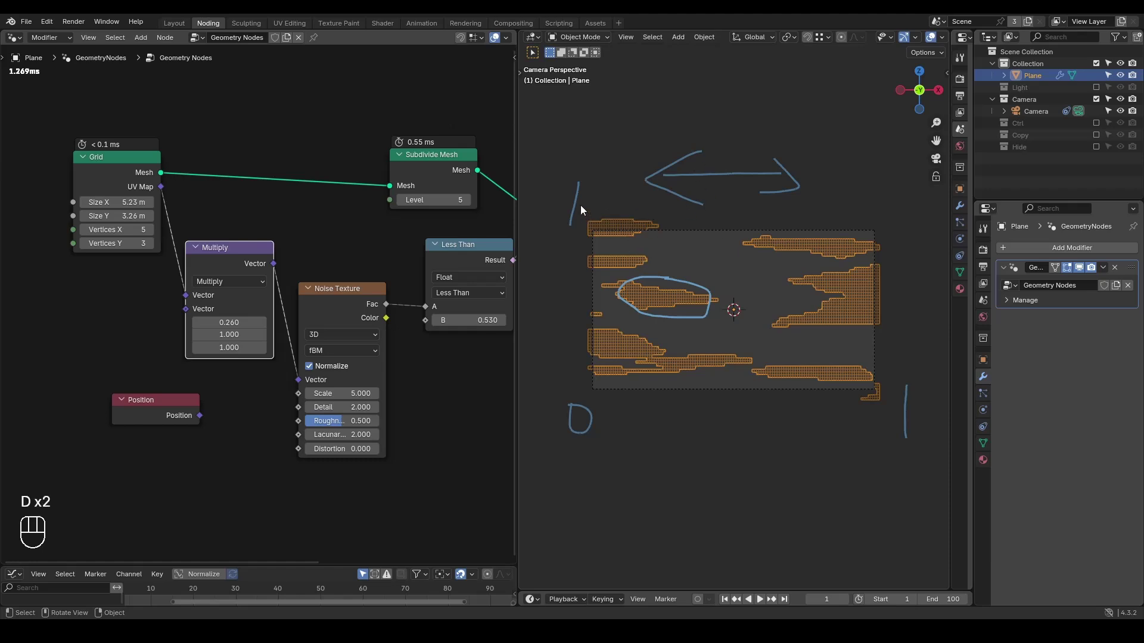
# Annotate tall rectangles over the left and right edges of the grid.
pyautogui.moveTo(579, 184); pyautogui.dragTo(586, 419)
pyautogui.moveTo(579, 185)
pyautogui.mouseDown()
pyautogui.moveTo(608, 186)
pyautogui.moveTo(619, 419)
pyautogui.mouseUp()
pyautogui.moveTo(855, 174); pyautogui.dragTo(862, 466)
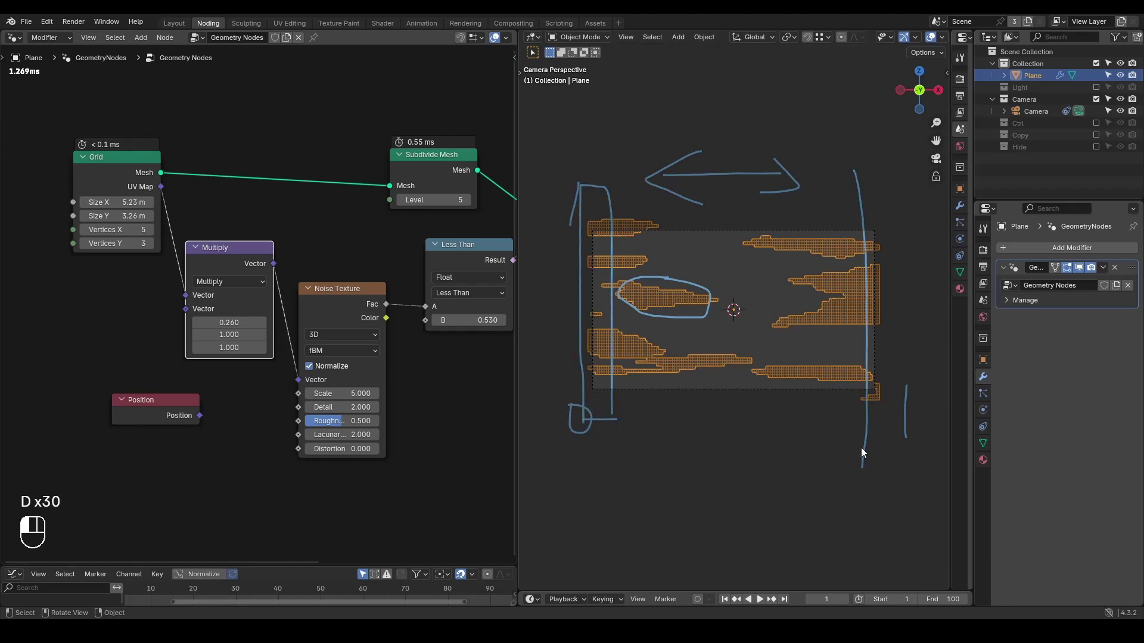
pyautogui.moveTo(854, 173)
pyautogui.mouseDown()
pyautogui.moveTo(893, 370)
pyautogui.moveTo(866, 445)
pyautogui.mouseUp()
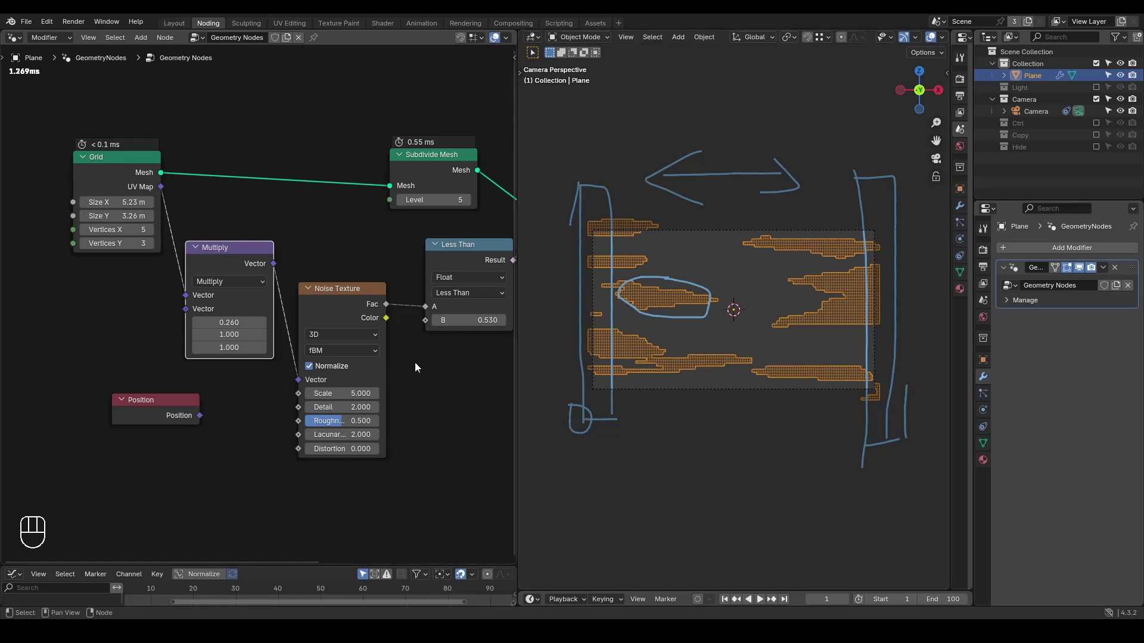
# Delete the unused Position node and add a Separate XYZ node fed by the Grid's UV Map.
pyautogui.hotkey('shift', 'ctrl', 'alt', 'q')
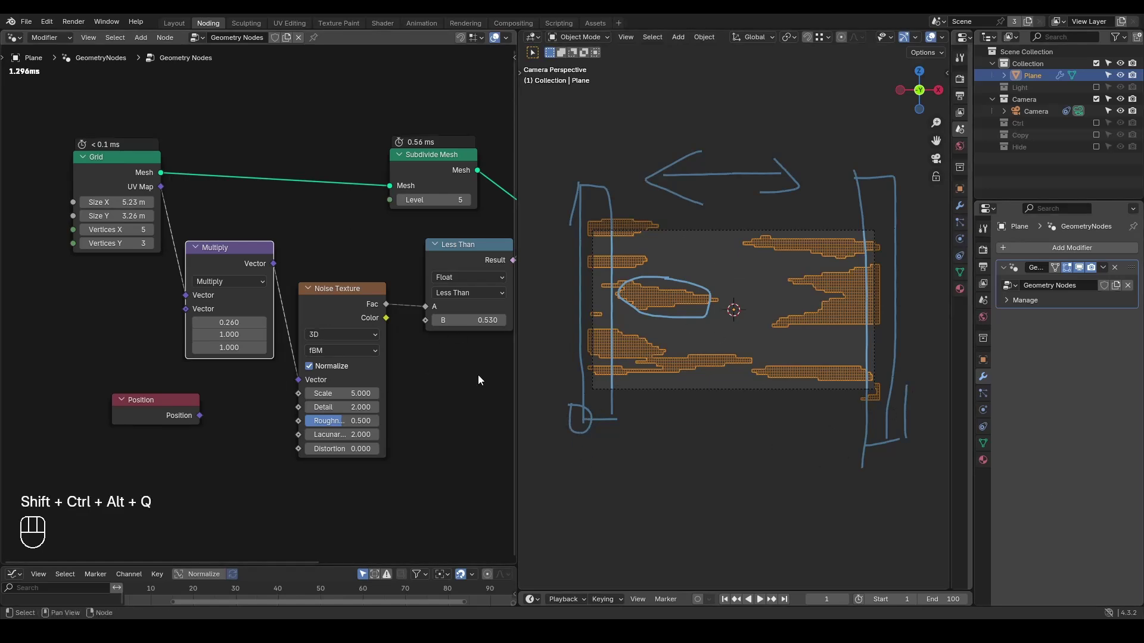
pyautogui.click(185, 393)
pyautogui.press('x')
pyautogui.moveTo(161, 172); pyautogui.dragTo(244, 178)
pyautogui.write('sep')
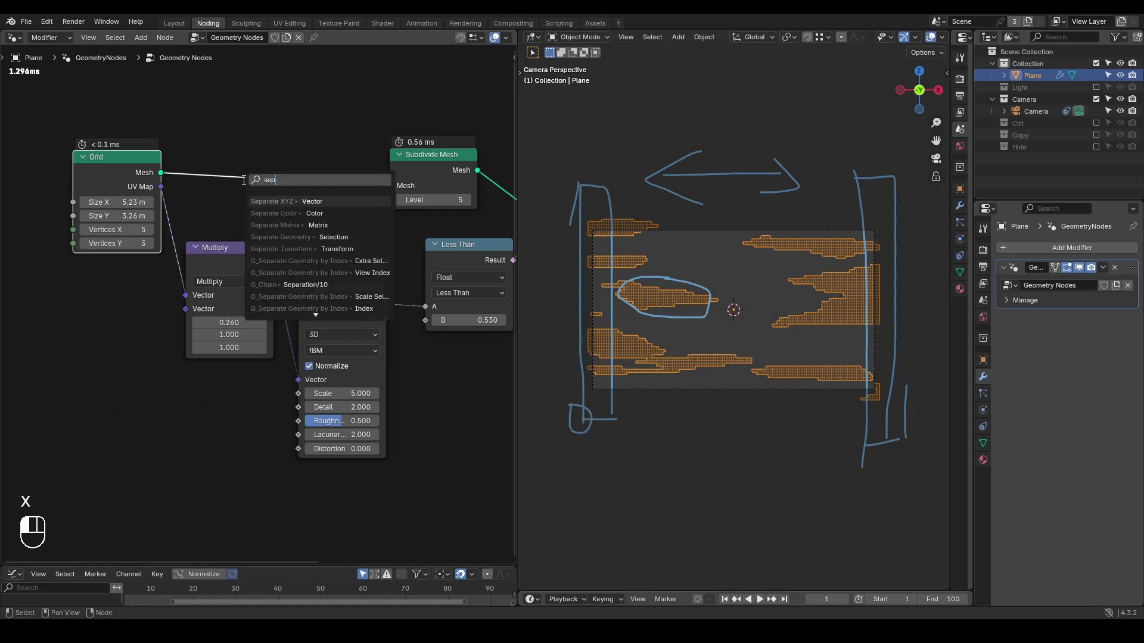
pyautogui.write('arate')
pyautogui.press('Return')
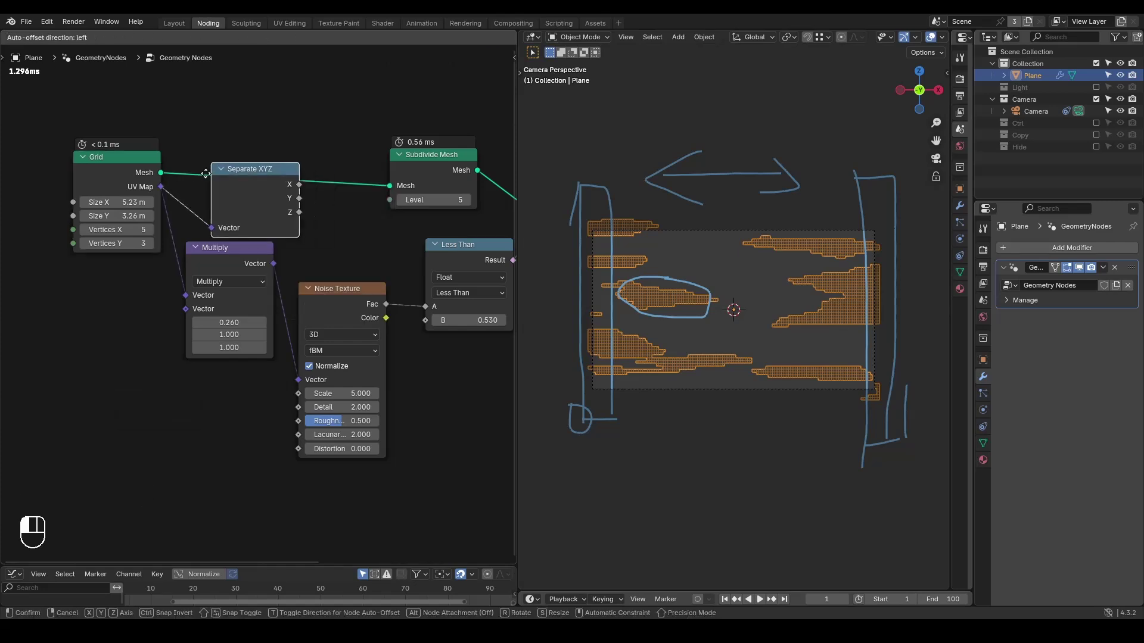
pyautogui.click(205, 173)
# Move the Grid, Separate XYZ, Multiply and Noise Texture nodes to make room before the Less Than node.
pyautogui.moveTo(345, 101); pyautogui.dragTo(78, 417)
pyautogui.press('g')
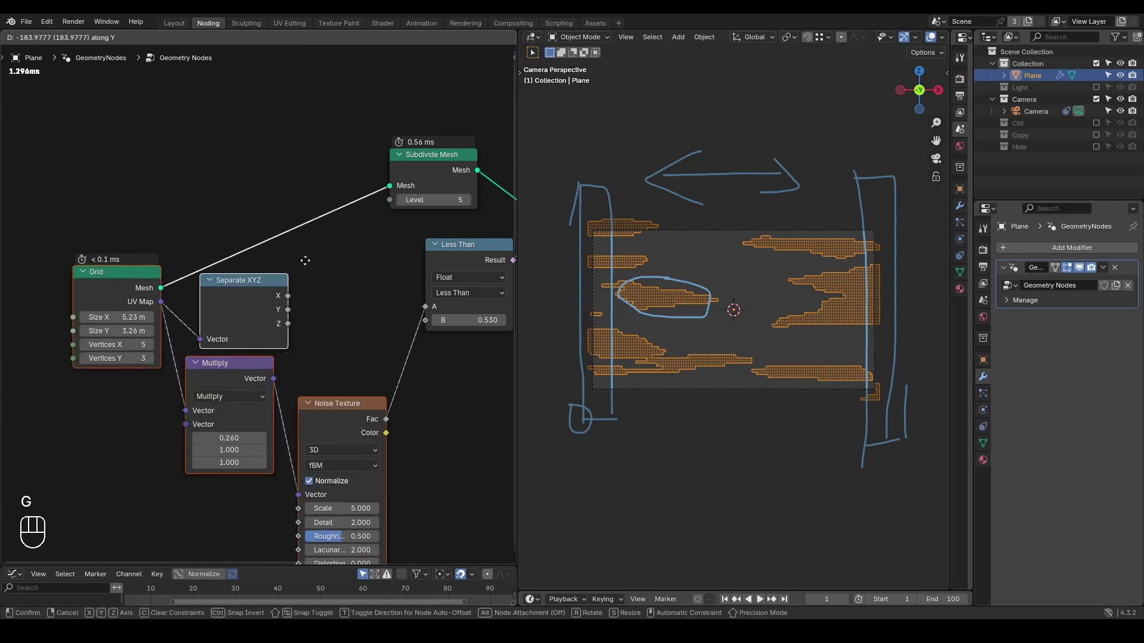
pyautogui.click(298, 266)
pyautogui.press('g')
pyautogui.click(181, 190)
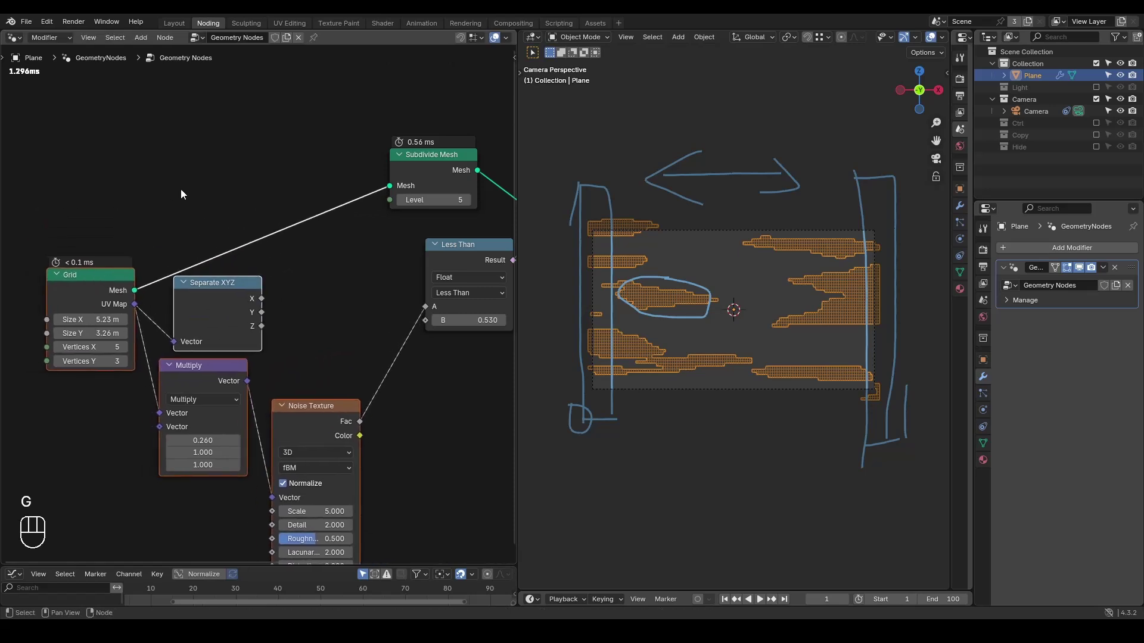
pyautogui.moveTo(108, 279); pyautogui.dragTo(85, 216)
# Preview the X output of Separate XYZ on the grid with a Viewer node and switch the viewport to solid shading.
pyautogui.keyDown('ctrl'); pyautogui.keyDown('shift'); pyautogui.click(85, 216); pyautogui.keyUp('shift'); pyautogui.keyUp('ctrl')
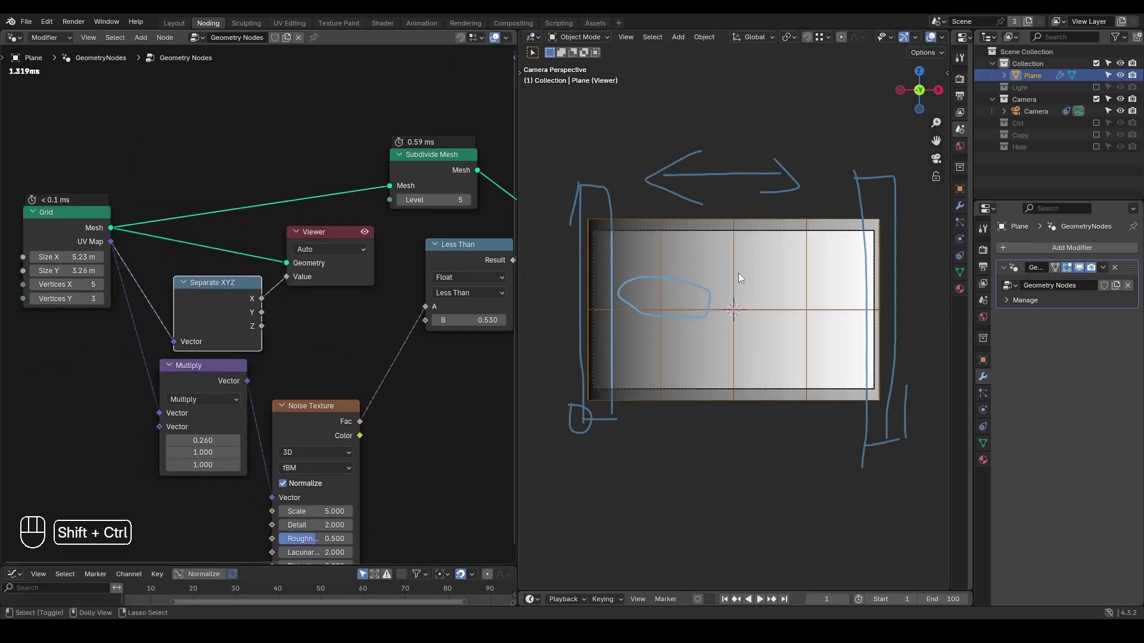
pyautogui.press('z')
pyautogui.click(759, 277)
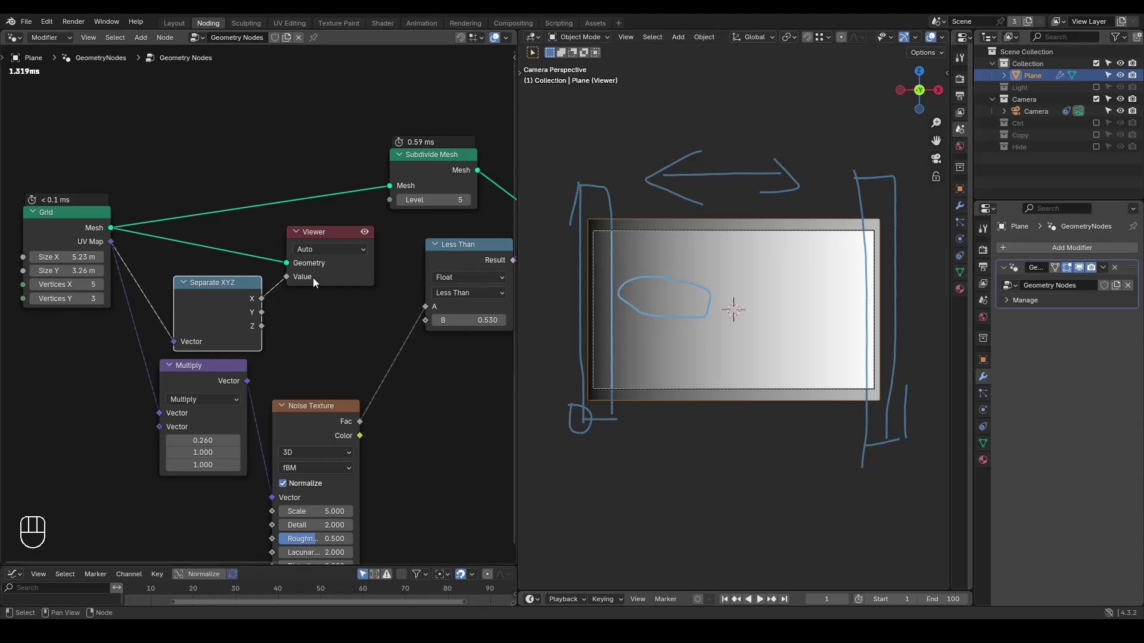
# Insert a Color Ramp node between the X output of Separate XYZ and the Viewer, and move the Multiply node clear of it.
pyautogui.hotkey('ctrl', 'a')
pyautogui.write('color')
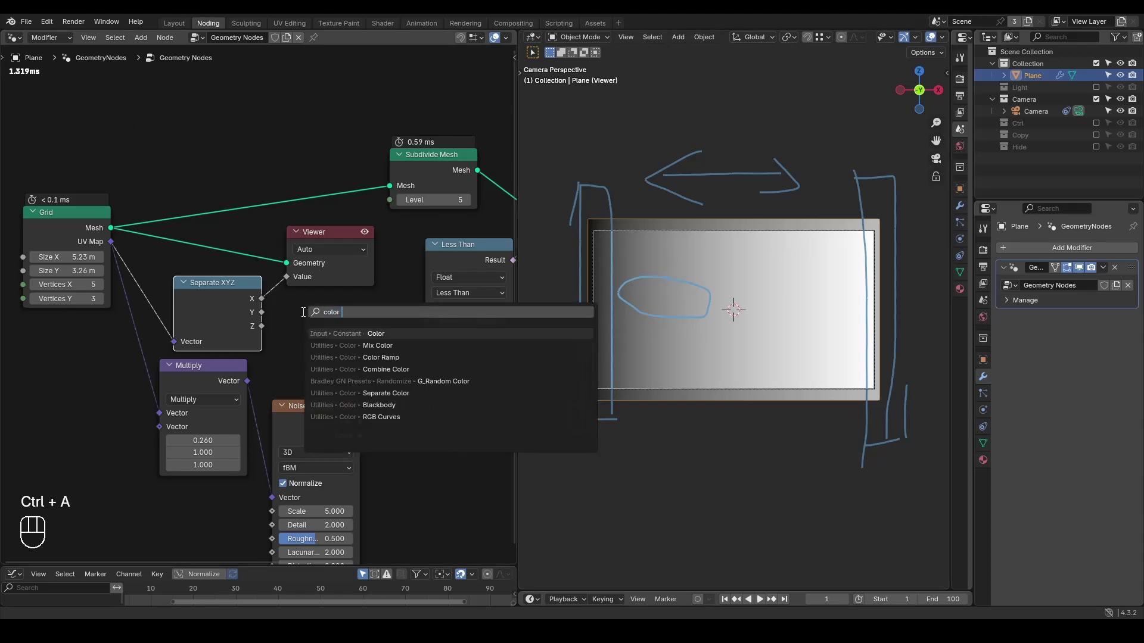
pyautogui.write(' r')
pyautogui.press('Return')
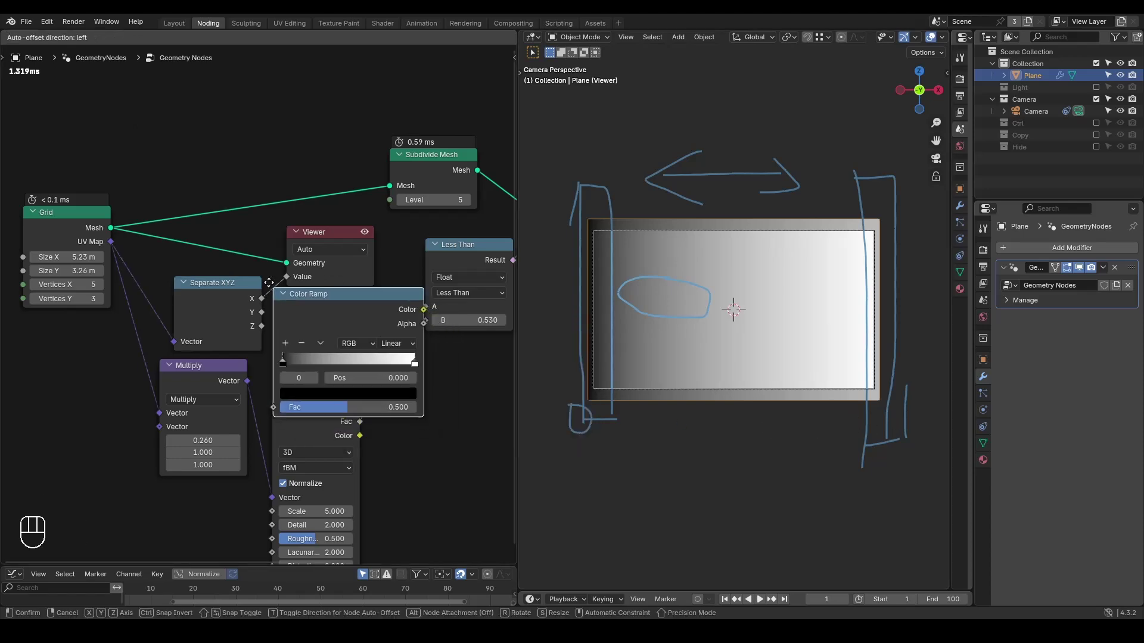
pyautogui.click(262, 275)
pyautogui.moveTo(176, 412); pyautogui.dragTo(61, 487)
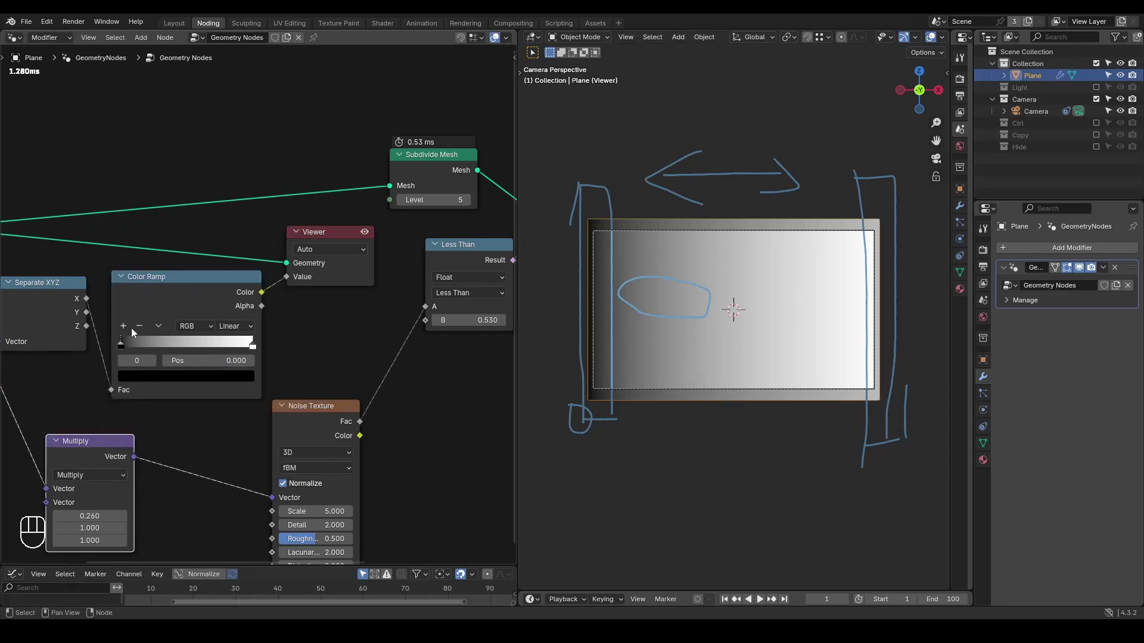
# Make the Color Ramp's first stop white and add a black stop at position 0.500.
pyautogui.click(160, 374)
pyautogui.moveTo(231, 219); pyautogui.dragTo(234, 173)
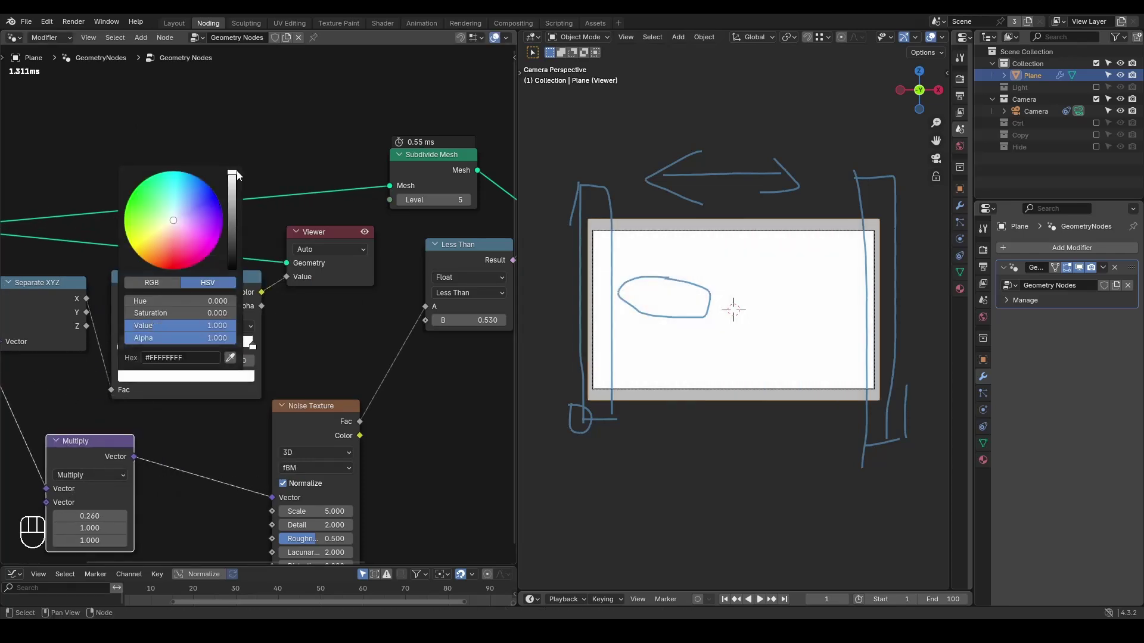
pyautogui.click(122, 327)
pyautogui.click(193, 375)
pyautogui.moveTo(230, 224); pyautogui.dragTo(365, 316)
pyautogui.write('add')
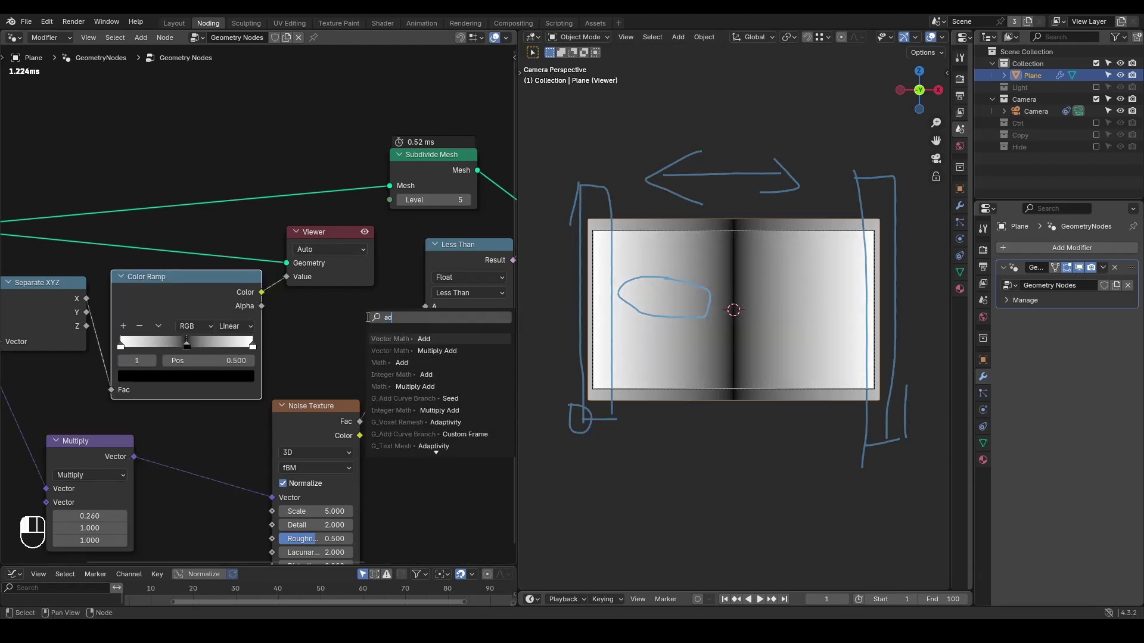
pyautogui.click(392, 337)
pyautogui.click(420, 384)
pyautogui.press('x')
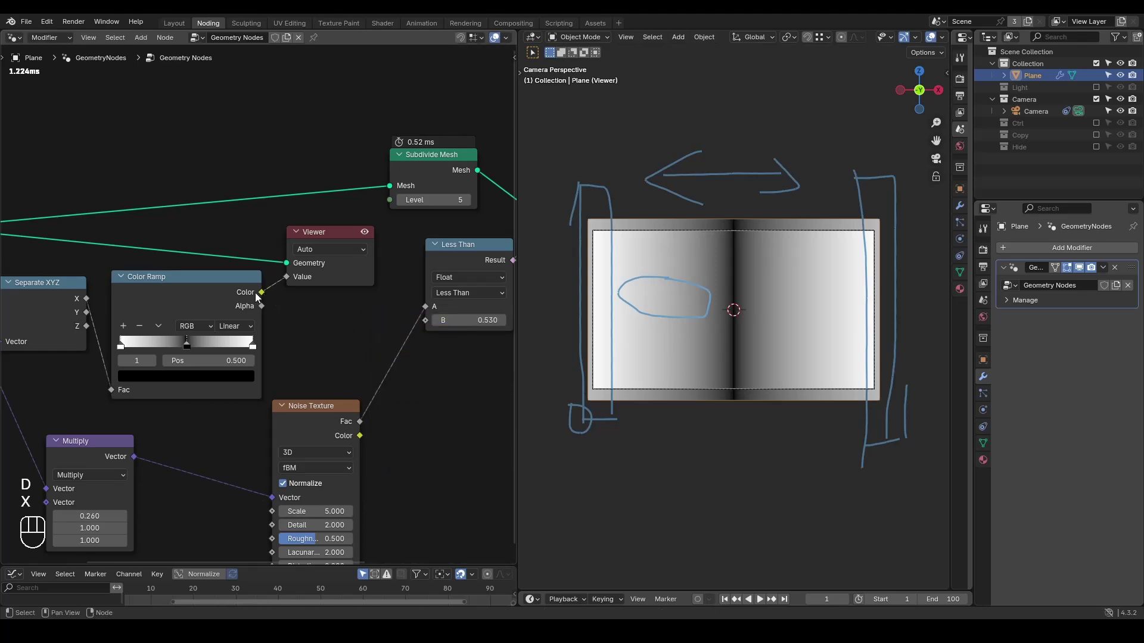
# Add the Color Ramp's Color and the Noise Texture's Fac in a Math Add node and connect its Value to Less Than's A.
pyautogui.moveTo(261, 292); pyautogui.dragTo(339, 321)
pyautogui.write('add')
pyautogui.press('Return')
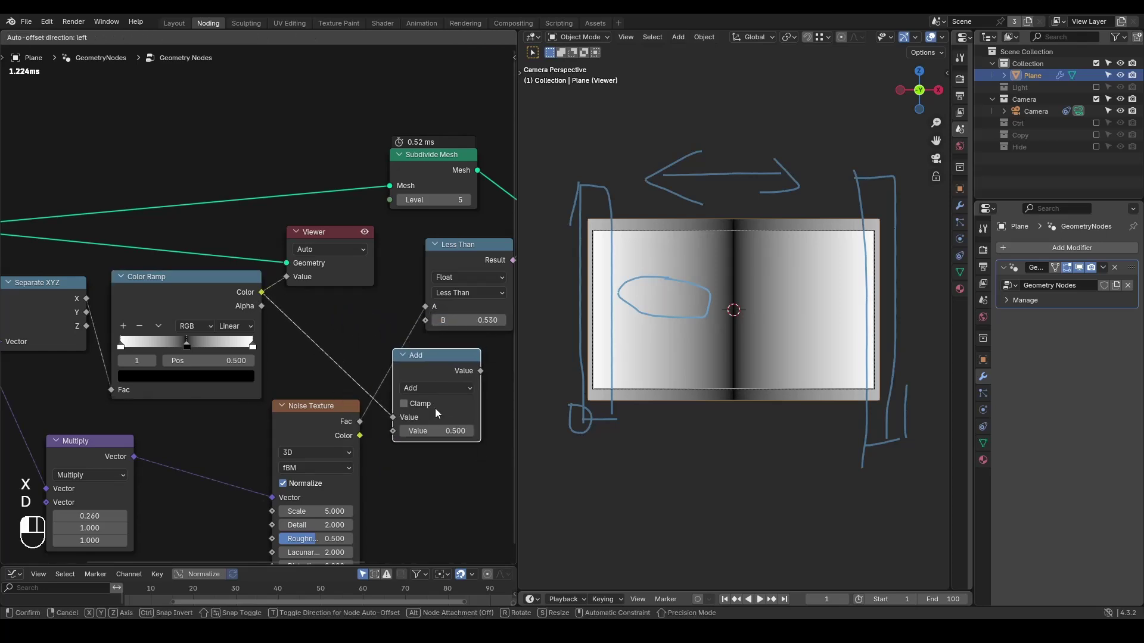
pyautogui.click(435, 409)
pyautogui.moveTo(360, 421); pyautogui.dragTo(398, 429)
pyautogui.moveTo(470, 381); pyautogui.dragTo(416, 380, button='middle')
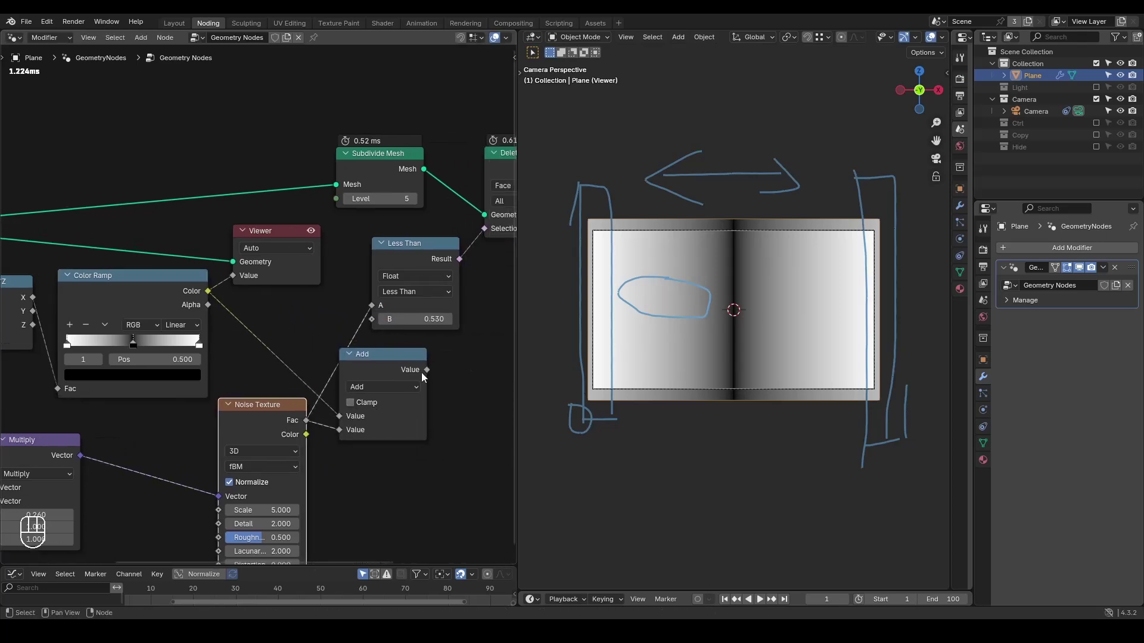
pyautogui.moveTo(425, 370); pyautogui.dragTo(448, 321)
# Delete the Viewer node and set the Less Than threshold B to 1.150.
pyautogui.click(287, 241)
pyautogui.press('x')
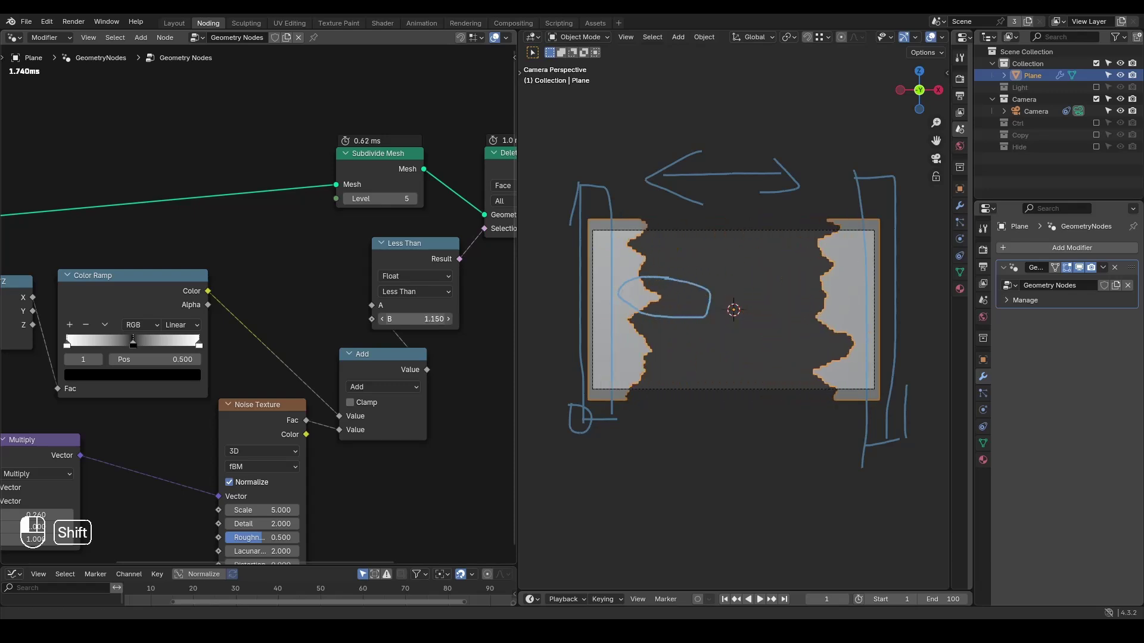
# Tidy the positions of the Multiply, Noise Texture and Add nodes and set the Less Than threshold to 1.230.
pyautogui.moveTo(280, 444); pyautogui.dragTo(317, 364, button='middle')
pyautogui.moveTo(125, 369); pyautogui.dragTo(46, 383)
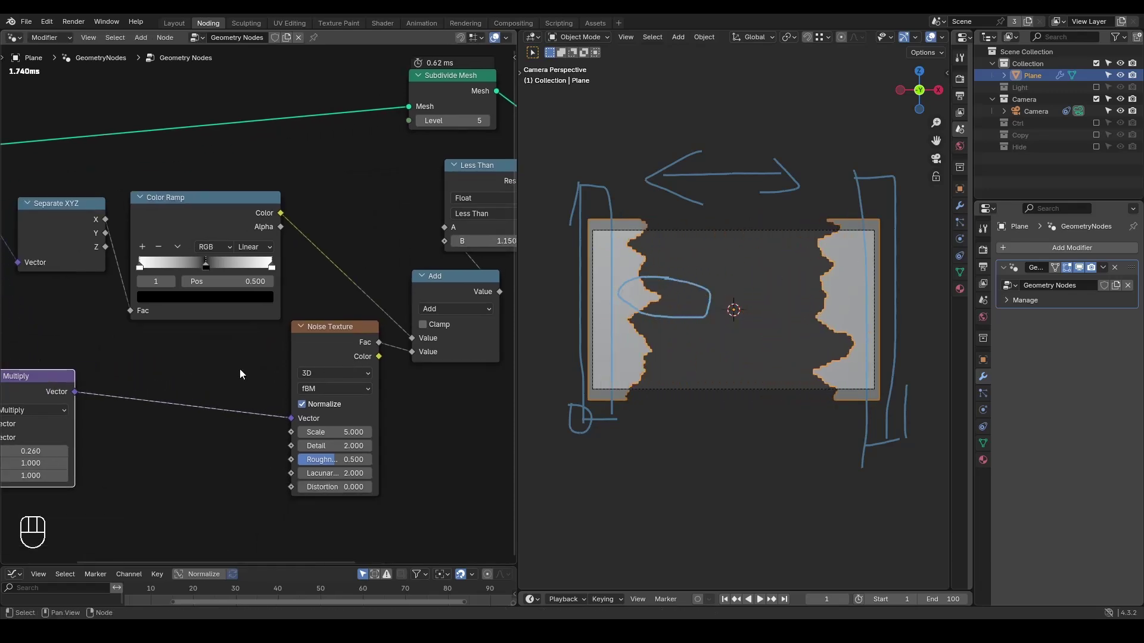
pyautogui.moveTo(337, 347); pyautogui.dragTo(209, 370)
pyautogui.moveTo(449, 287); pyautogui.dragTo(363, 272)
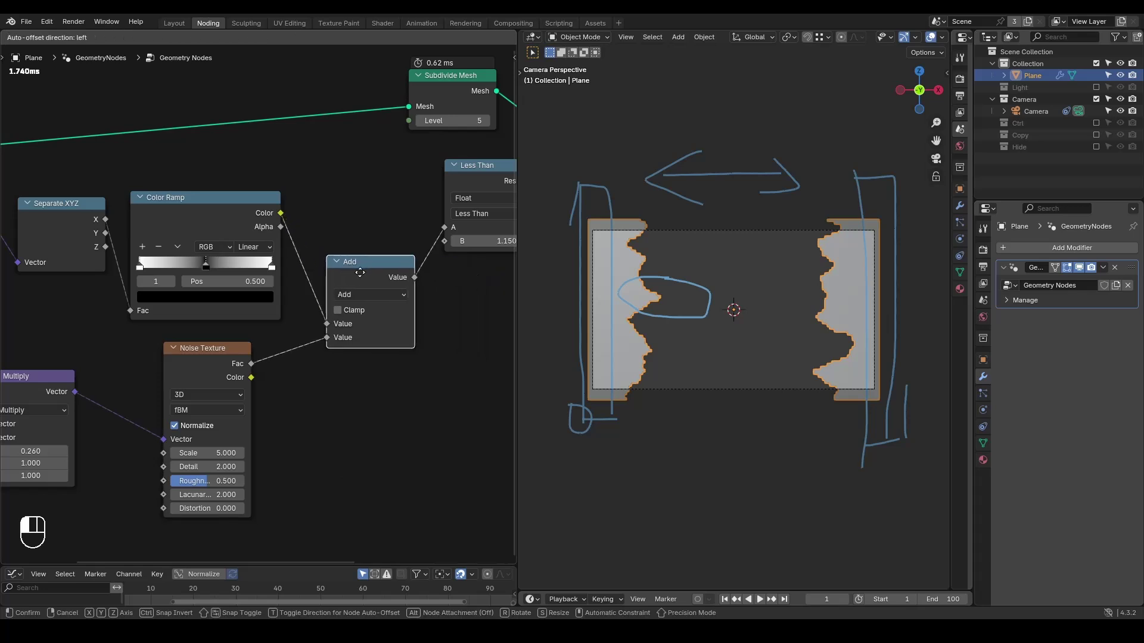
pyautogui.moveTo(457, 250); pyautogui.dragTo(444, 277, button='middle')
pyautogui.moveTo(470, 268)
pyautogui.keyDown('shift'); pyautogui.mouseDown()
pyautogui.moveTo(441, 267)
pyautogui.moveTo(470, 271)
pyautogui.mouseUp(); pyautogui.keyUp('shift')
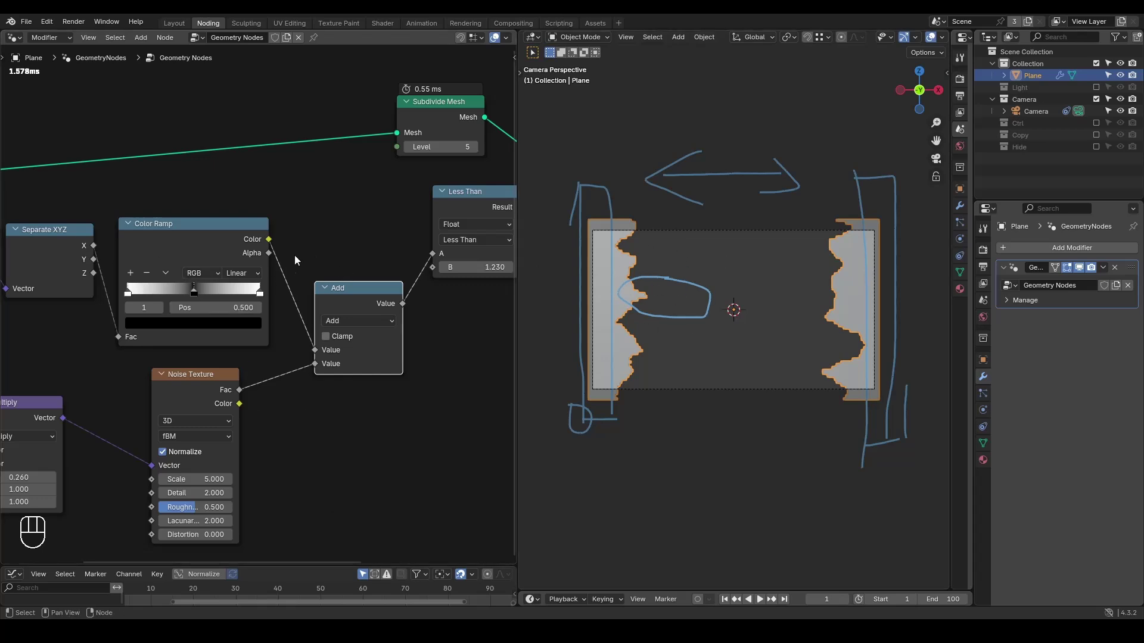
# Temporarily mute the link from the Color Ramp into Add and set the Less Than threshold to 0.500.
pyautogui.keyDown('ctrl'); pyautogui.keyDown('alt'); pyautogui.moveTo(295, 249); pyautogui.dragTo(284, 305, button='right'); pyautogui.keyUp('alt'); pyautogui.keyUp('ctrl')
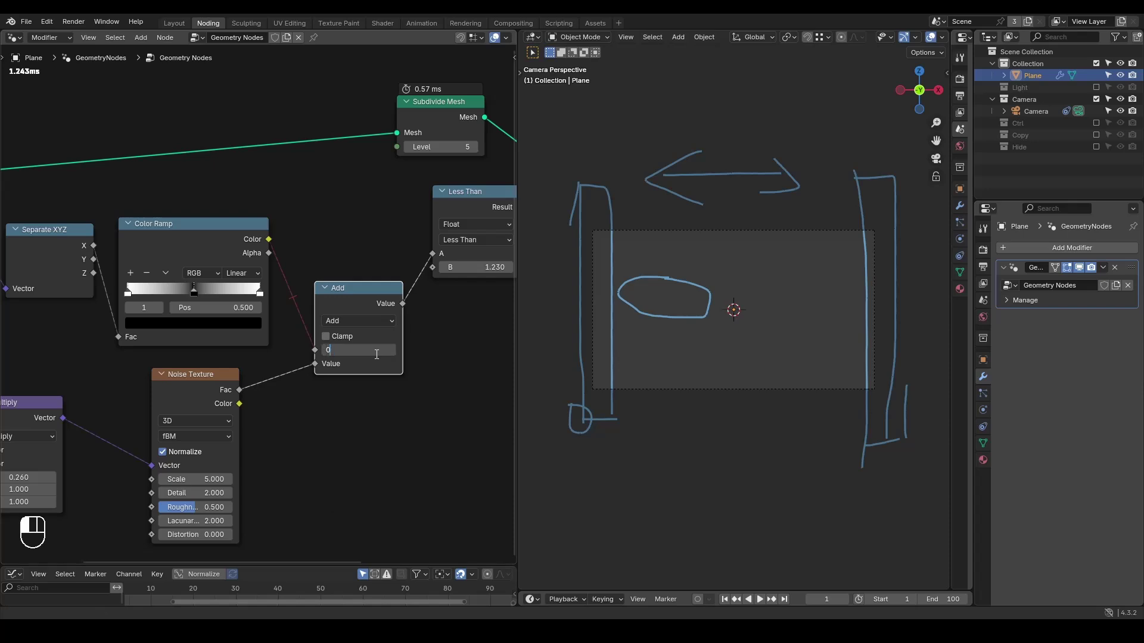
pyautogui.keyDown('shift'); pyautogui.moveTo(476, 266); pyautogui.dragTo(420, 267); pyautogui.keyUp('shift')
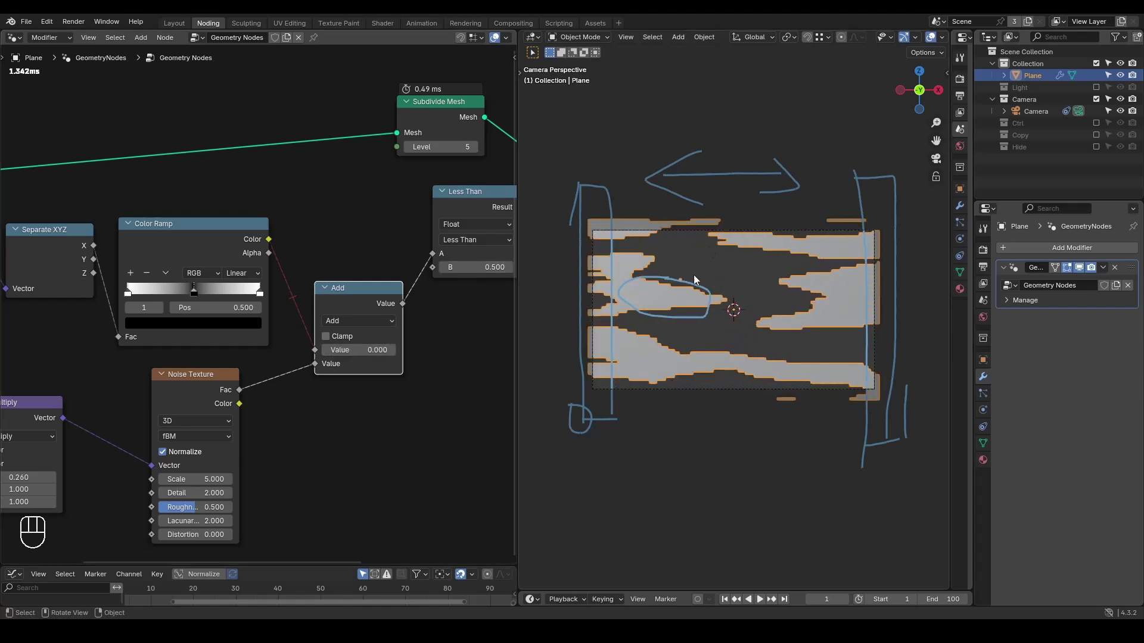
pyautogui.keyDown('ctrl'); pyautogui.keyDown('alt'); pyautogui.moveTo(280, 256); pyautogui.dragTo(284, 318, button='right'); pyautogui.keyUp('alt'); pyautogui.keyUp('ctrl')
# Insert a Float Curve between the Color Ramp and Add, and bend it down with a point at 0.8181, 0.1500.
pyautogui.hotkey('ctrl', 'a')
pyautogui.write('flota')
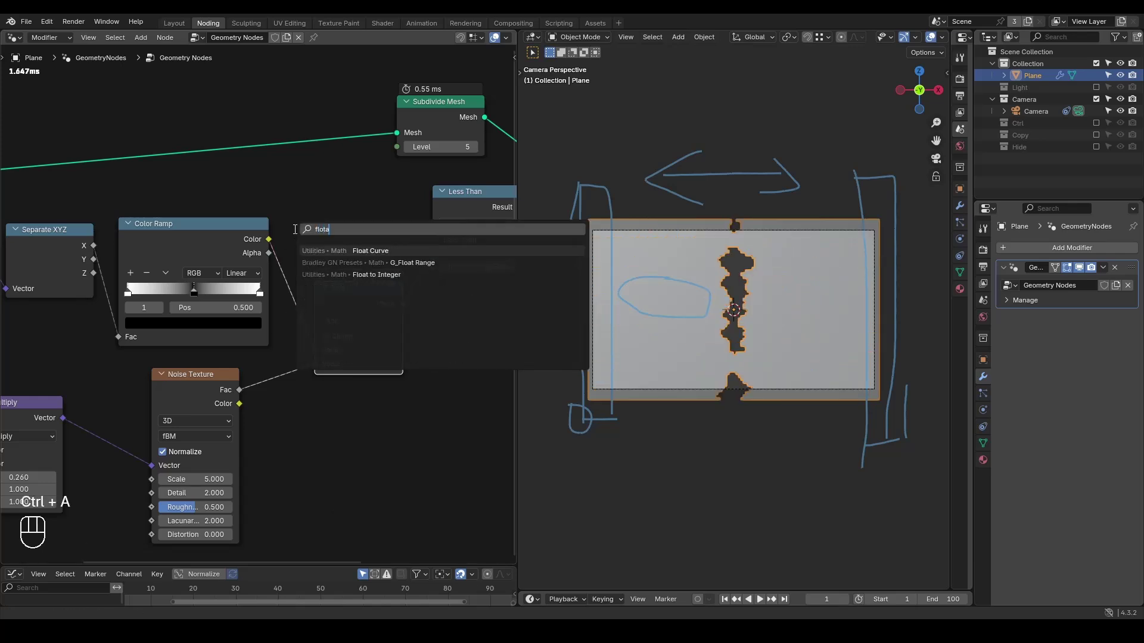
pyautogui.press('Return')
pyautogui.click(161, 188)
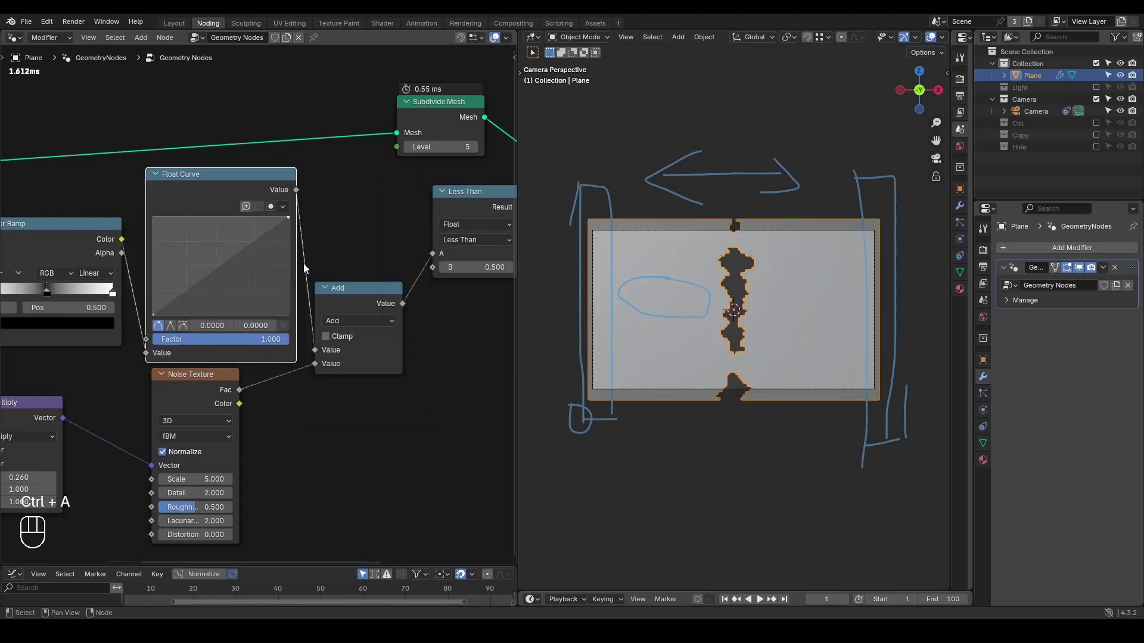
pyautogui.moveTo(215, 279); pyautogui.dragTo(255, 299)
pyautogui.moveTo(256, 303); pyautogui.dragTo(259, 304)
# Set the Less Than node's B threshold to 0.680.
pyautogui.moveTo(460, 284); pyautogui.dragTo(441, 283, button='middle')
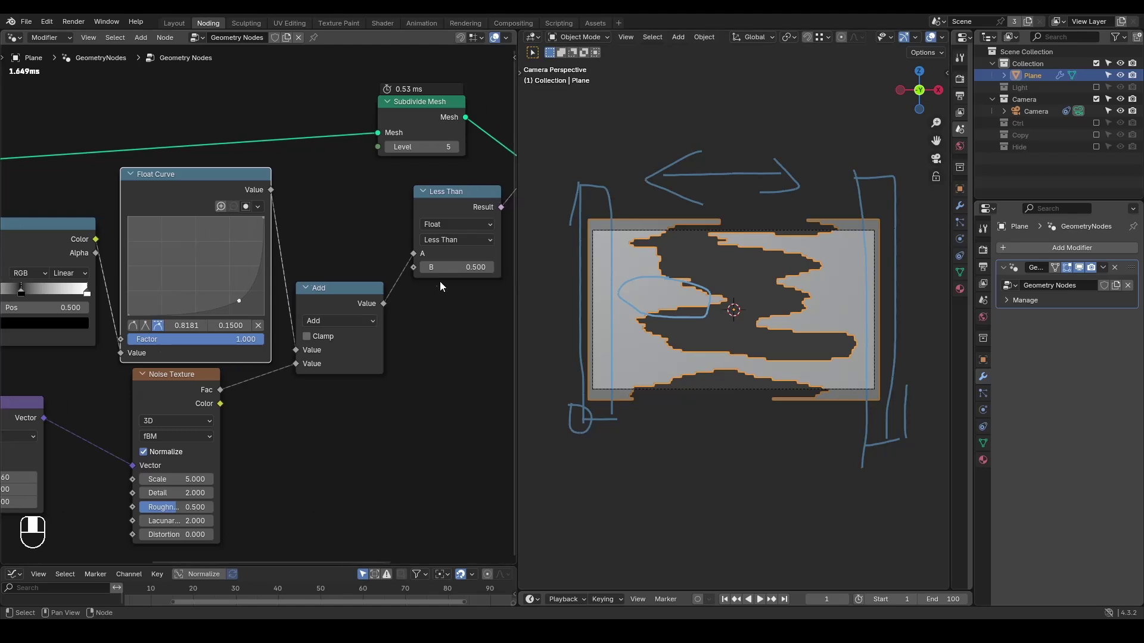
pyautogui.keyDown('shift'); pyautogui.click(450, 261); pyautogui.keyUp('shift')
pyautogui.keyDown('shift'); pyautogui.moveTo(450, 261); pyautogui.dragTo(477, 266); pyautogui.keyUp('shift')
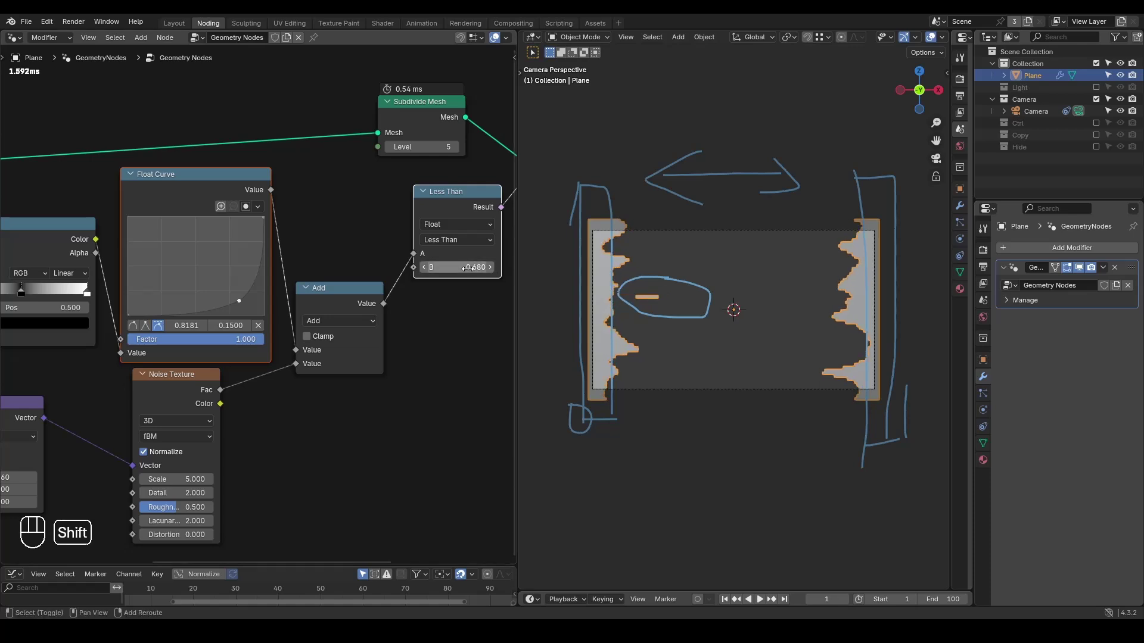
# Insert a Vector Math Add node between the Multiply node and the Noise Texture's Vector input.
pyautogui.press('d')
pyautogui.moveTo(193, 454); pyautogui.dragTo(318, 416, button='middle')
pyautogui.moveTo(169, 379); pyautogui.dragTo(224, 344)
pyautogui.write('add')
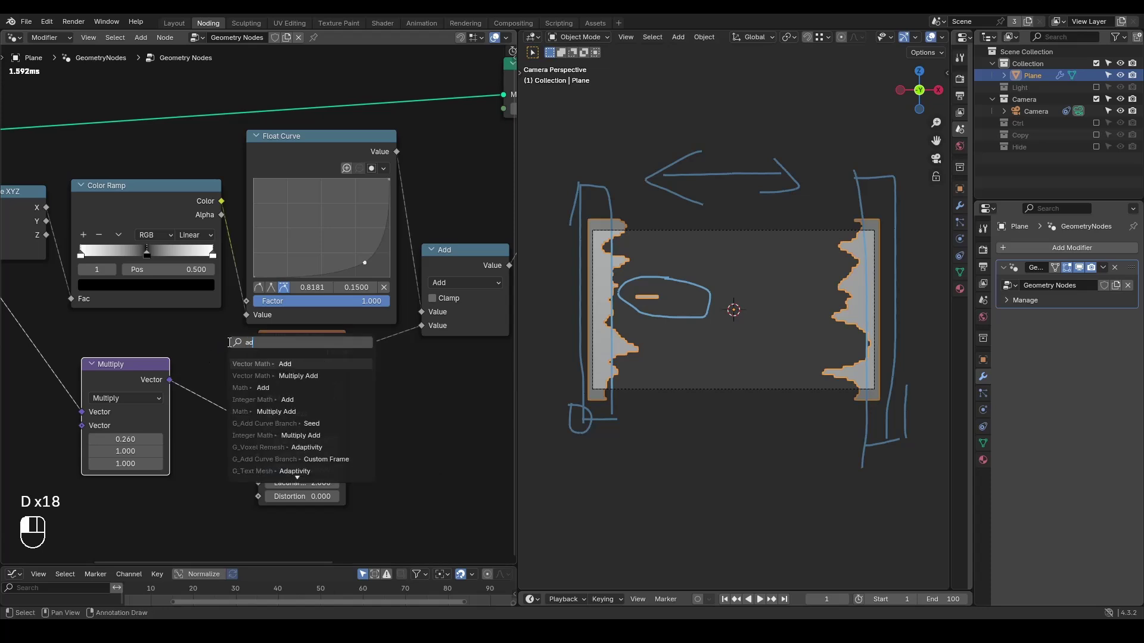
pyautogui.click(253, 363)
pyautogui.click(176, 388)
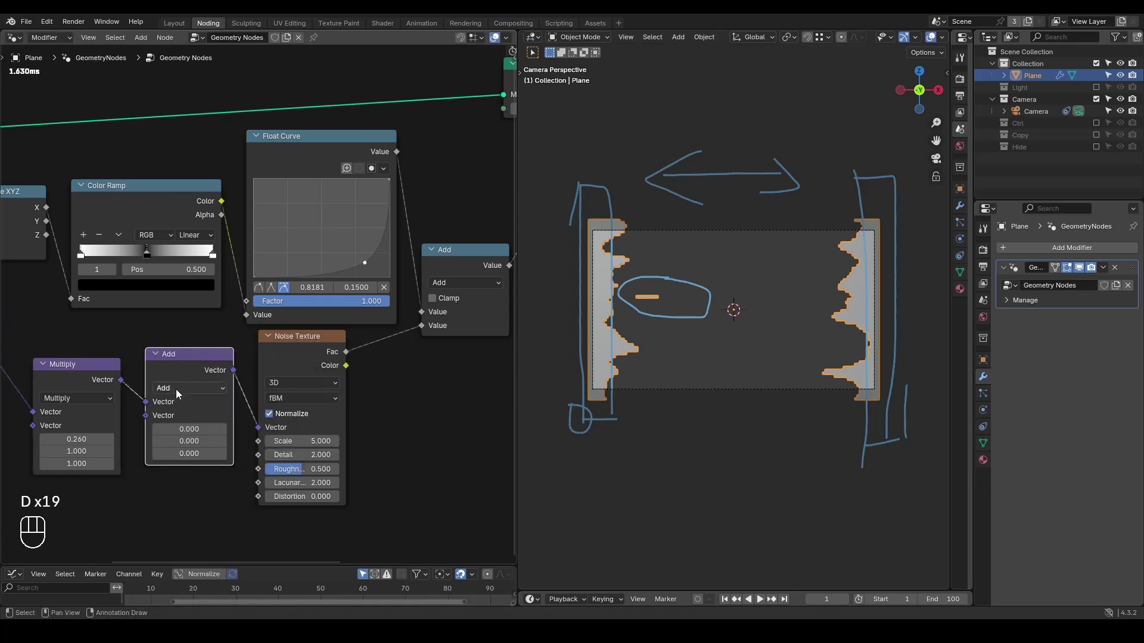
# Set the vector Add node's Y offset to 5.070 and the Less Than threshold to 0.640.
pyautogui.keyDown('shift'); pyautogui.moveTo(179, 441); pyautogui.dragTo(290, 440); pyautogui.keyUp('shift')
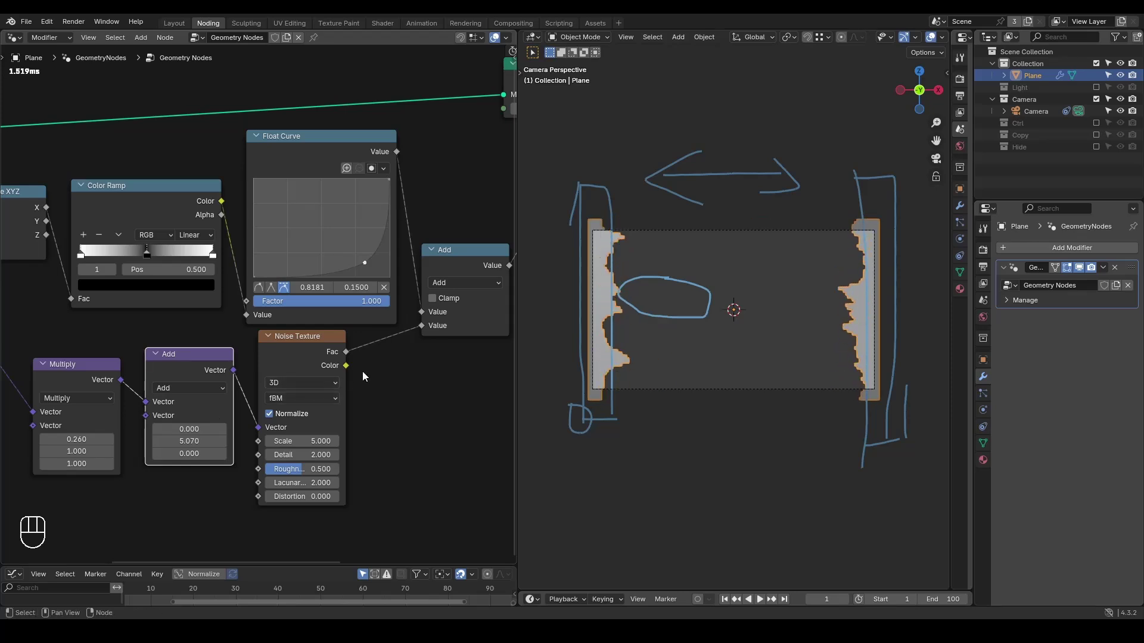
pyautogui.moveTo(362, 370); pyautogui.dragTo(228, 379, button='middle')
pyautogui.moveTo(450, 237)
pyautogui.keyDown('shift'); pyautogui.mouseDown()
pyautogui.moveTo(437, 238)
pyautogui.moveTo(450, 237)
pyautogui.mouseUp(); pyautogui.keyUp('shift')
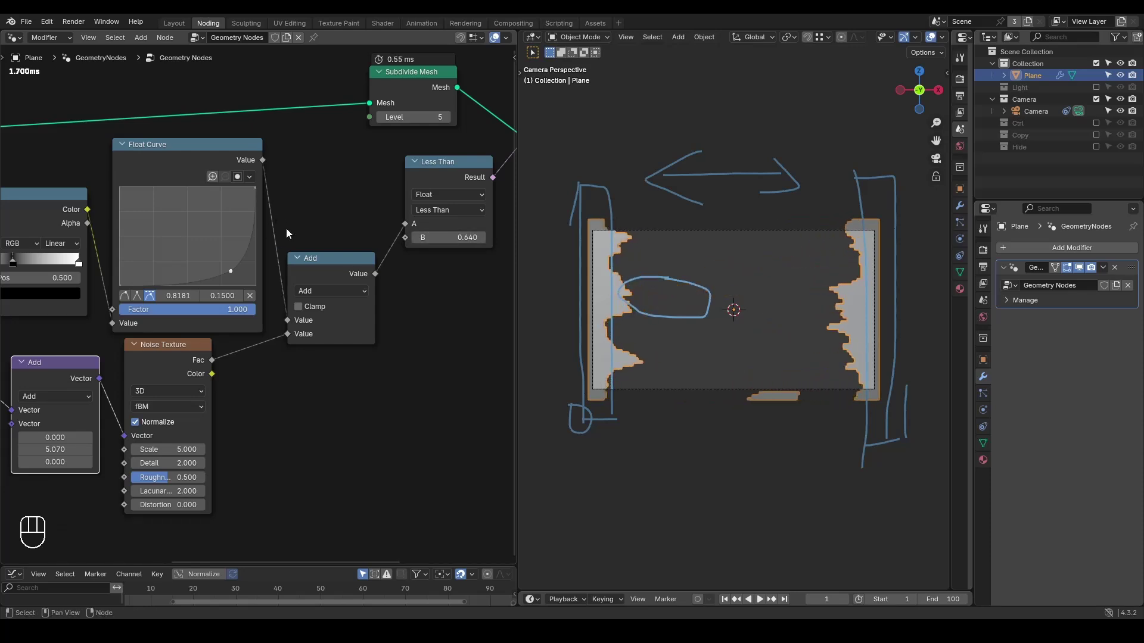
# Collapse the Float Curve node and connect the Color Ramp's Color directly to the math Add node's first Value.
pyautogui.moveTo(277, 218); pyautogui.dragTo(361, 234, button='middle')
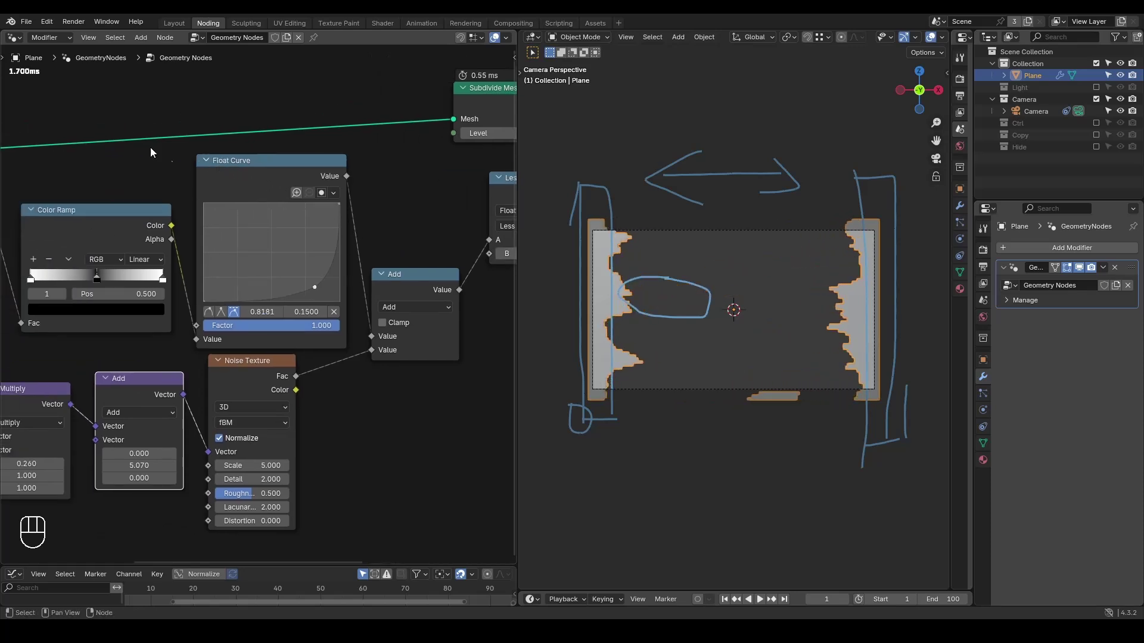
pyautogui.click(222, 173)
pyautogui.press('h')
pyautogui.moveTo(171, 225); pyautogui.dragTo(371, 336)
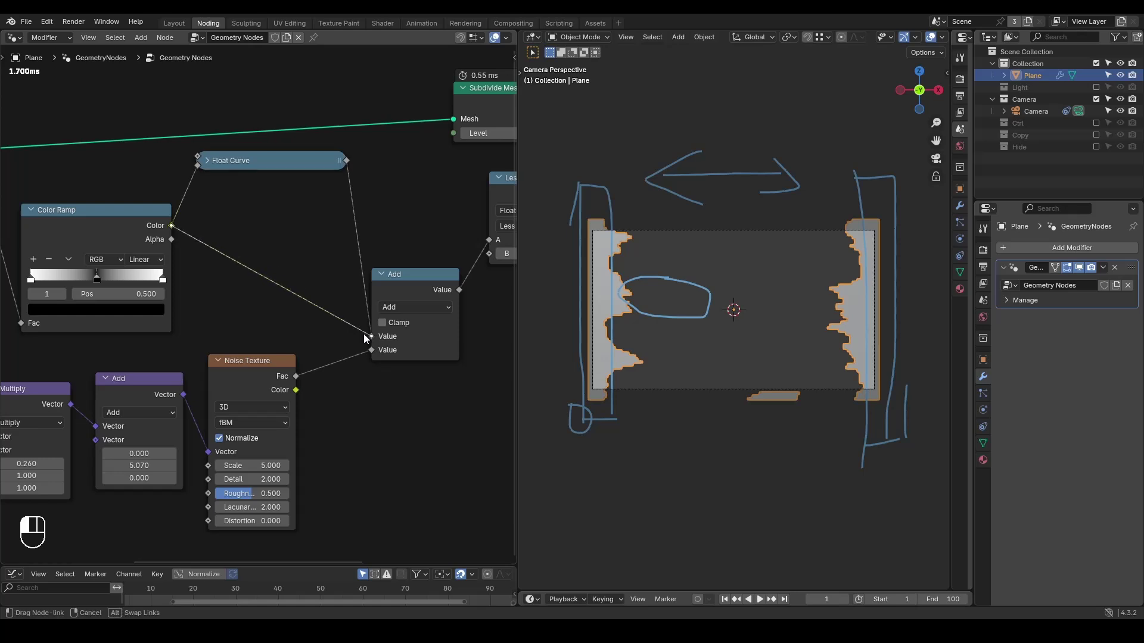
# Duplicate the math Add node onto the Color Ramp link, switch the copy to Power and set its exponent to 12.800.
pyautogui.hotkey('shift', 'd')
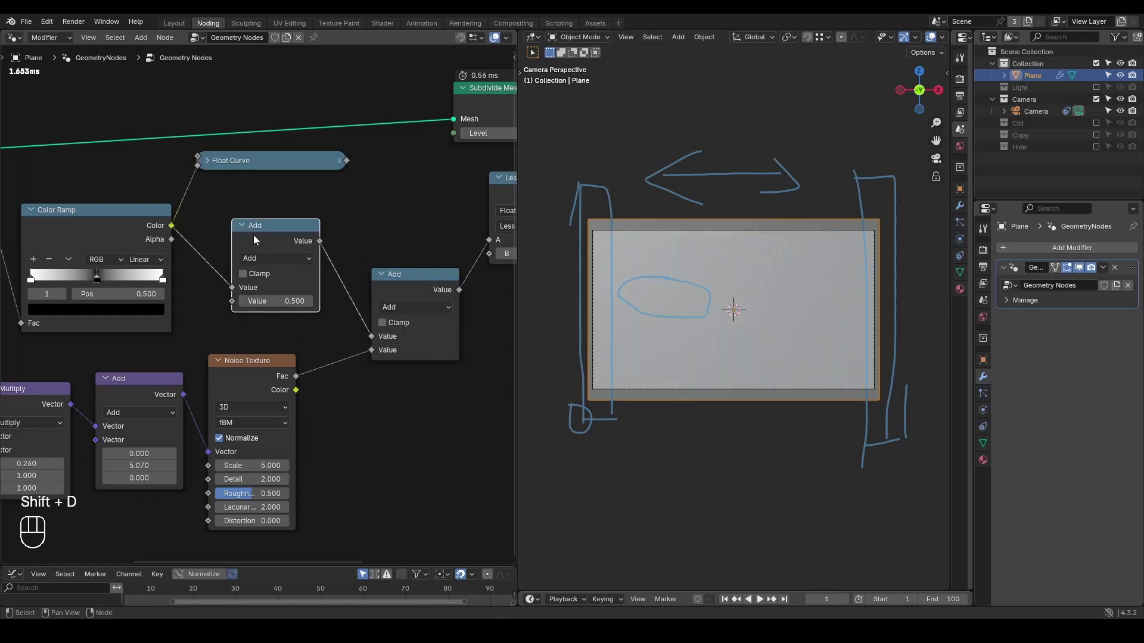
pyautogui.click(256, 236)
pyautogui.click(267, 260)
pyautogui.click(260, 368)
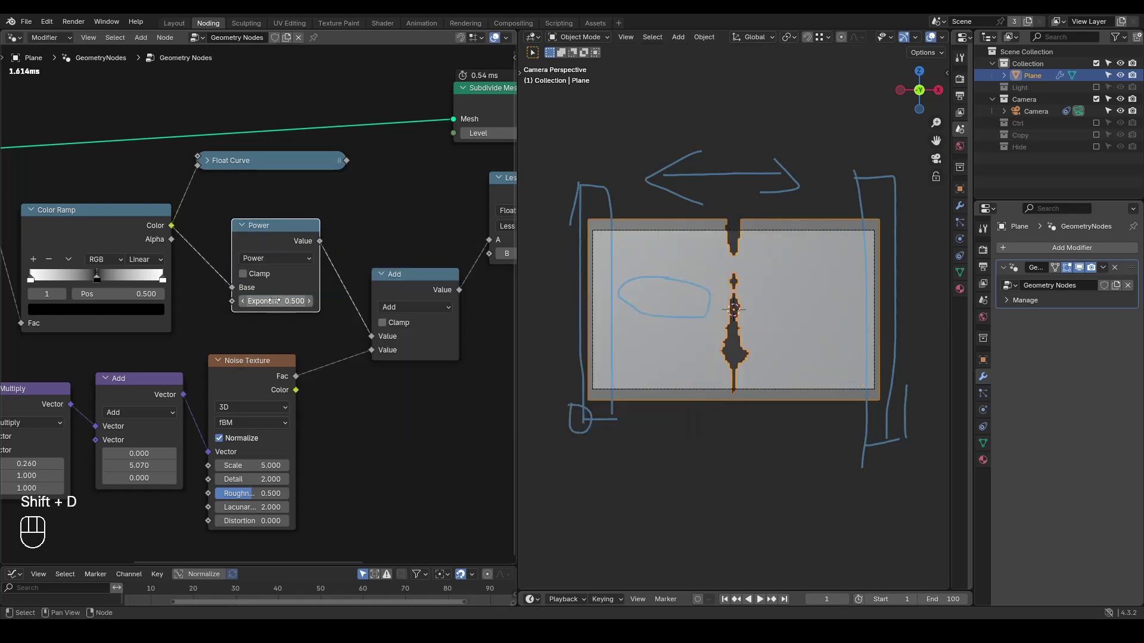
pyautogui.moveTo(273, 300); pyautogui.dragTo(333, 301)
# Fine-tune the Less Than threshold to 0.550.
pyautogui.moveTo(331, 203); pyautogui.dragTo(250, 203, button='middle')
pyautogui.moveTo(451, 252)
pyautogui.keyDown('shift'); pyautogui.mouseDown()
pyautogui.moveTo(489, 252)
pyautogui.moveTo(461, 252)
pyautogui.moveTo(474, 252)
pyautogui.mouseUp(); pyautogui.keyUp('shift')
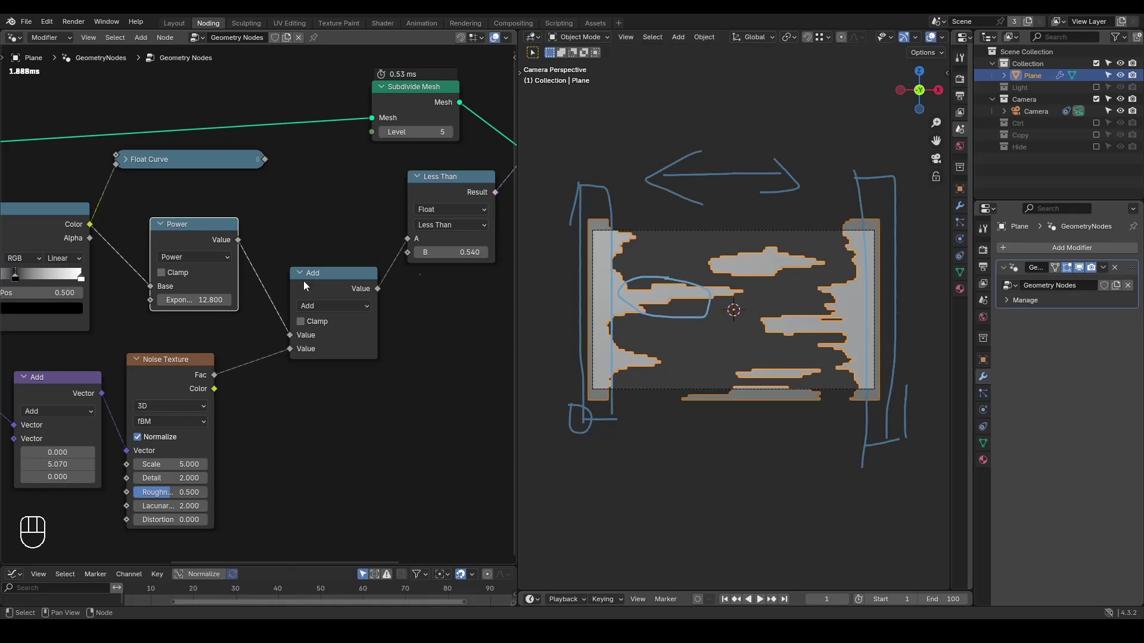
pyautogui.moveTo(435, 252)
pyautogui.keyDown('shift'); pyautogui.mouseDown()
pyautogui.moveTo(471, 252)
pyautogui.moveTo(434, 253)
pyautogui.mouseUp(); pyautogui.keyUp('shift')
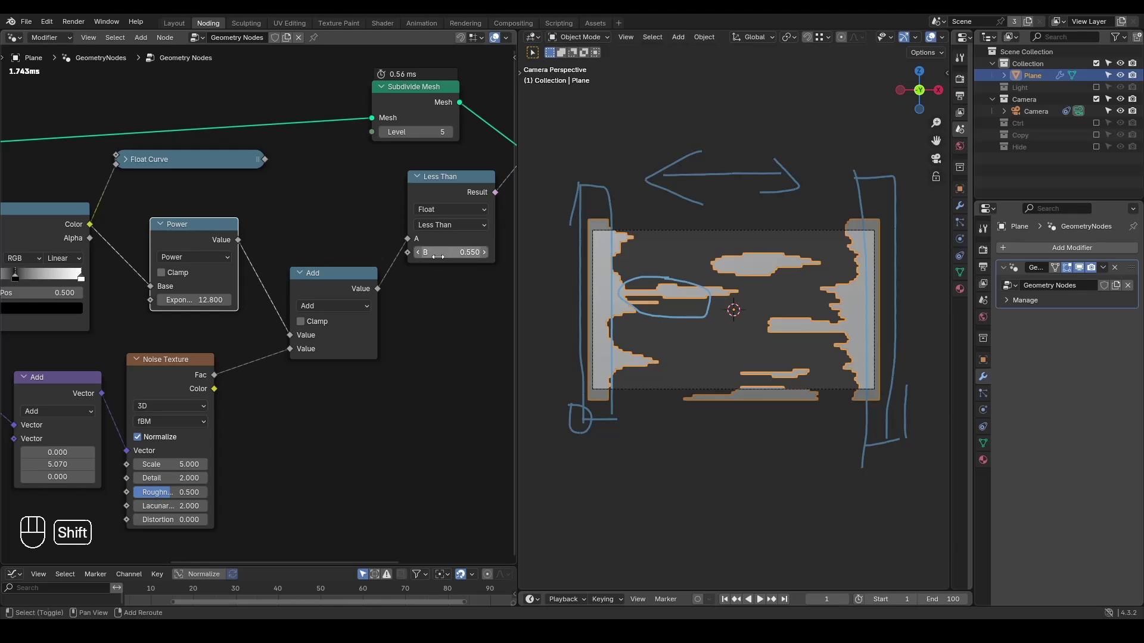
# Move the Group Output farther from Delete Geometry and erase the rounded annotation inside the camera frame.
pyautogui.scroll(-4, 456, 316)
pyautogui.moveTo(436, 294); pyautogui.dragTo(222, 348, button='middle')
pyautogui.moveTo(376, 245); pyautogui.dragTo(442, 229)
pyautogui.scroll(3, 764, 310)
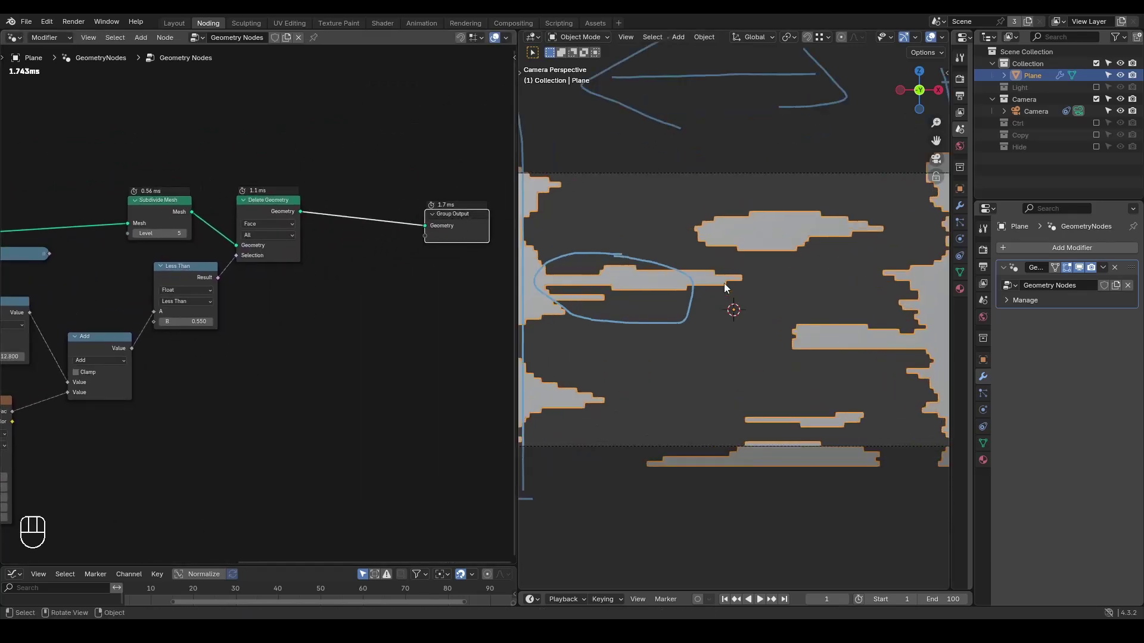
pyautogui.keyDown('shift'); pyautogui.moveTo(724, 285); pyautogui.dragTo(743, 280, button='middle'); pyautogui.keyUp('shift')
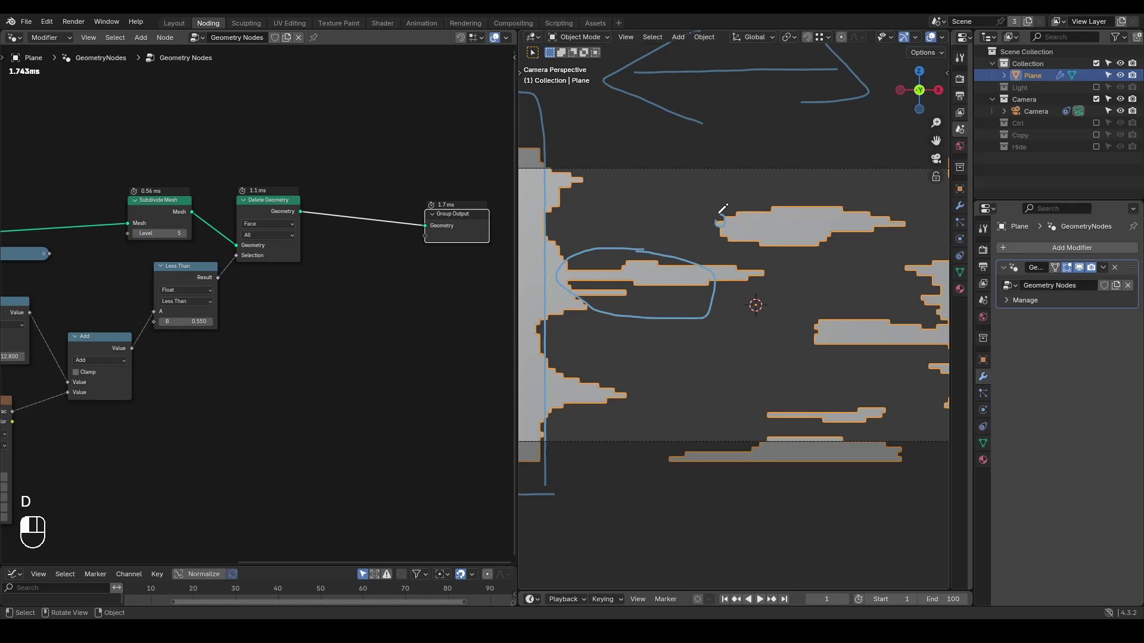
pyautogui.moveTo(722, 218)
pyautogui.mouseDown(button='right')
pyautogui.moveTo(689, 248)
pyautogui.moveTo(571, 222)
pyautogui.mouseUp(button='right')
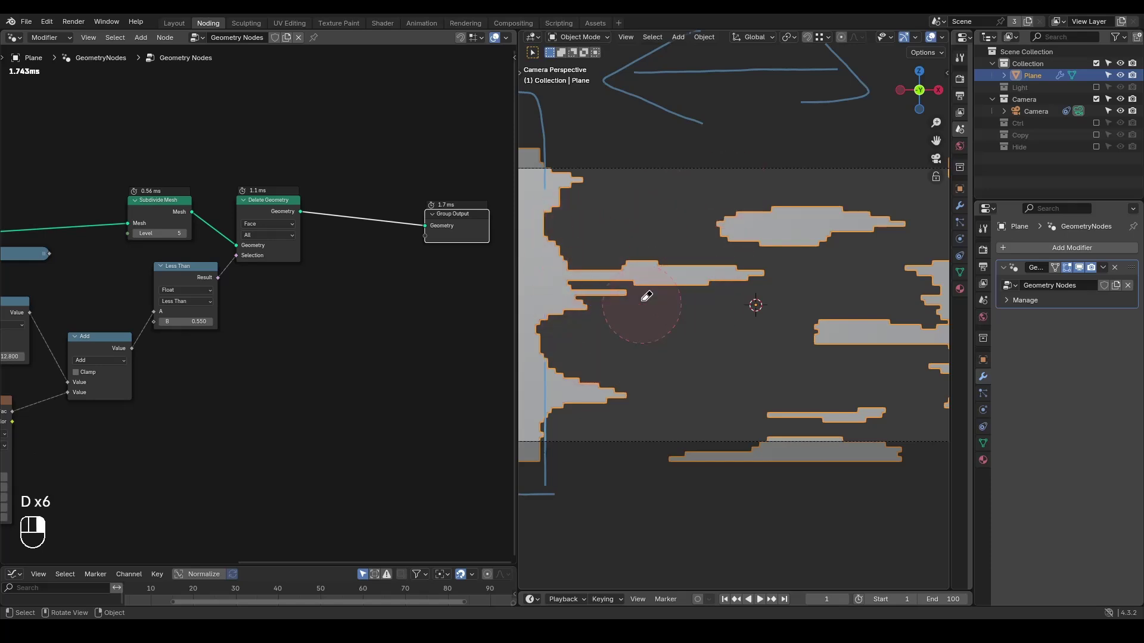
# Raise the Subdivide Mesh level to 6.
pyautogui.moveTo(57, 303); pyautogui.dragTo(234, 290, button='middle')
pyautogui.scroll(3, 301, 237)
pyautogui.moveTo(361, 202); pyautogui.dragTo(365, 202)
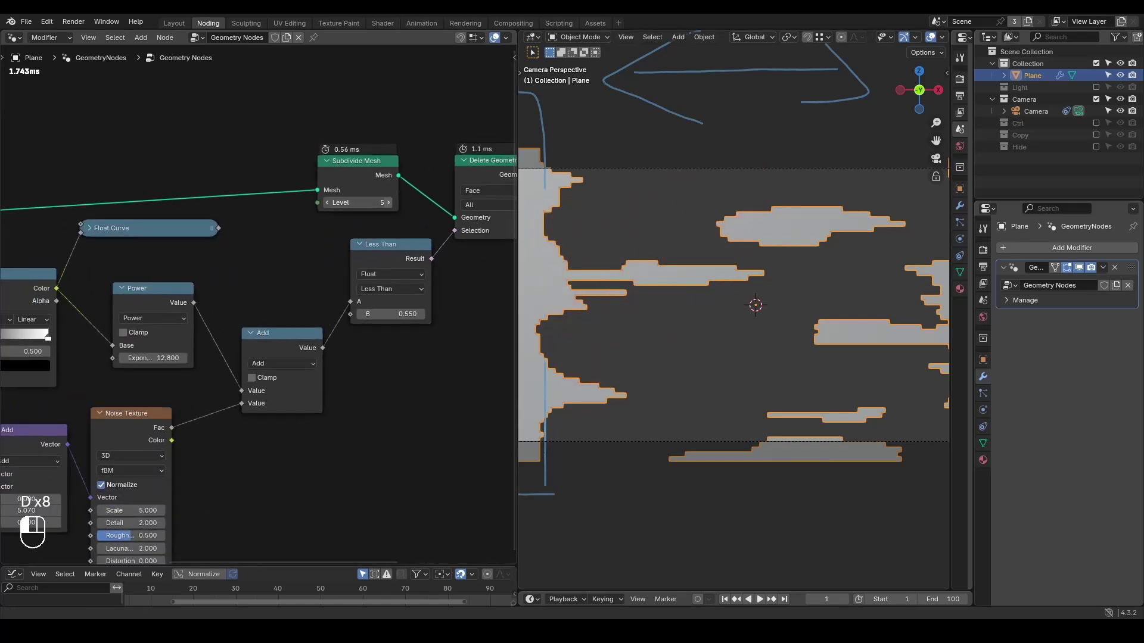
pyautogui.click(388, 202)
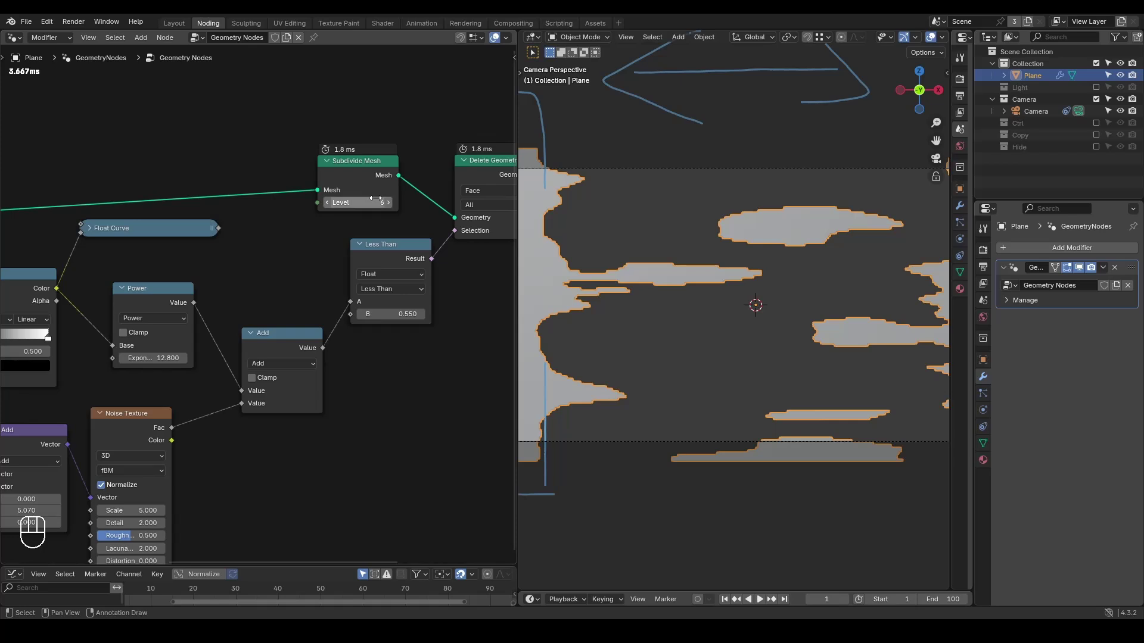
# Try Subdivide Mesh levels 7 and 8, and restore level 6.
pyautogui.click(373, 202)
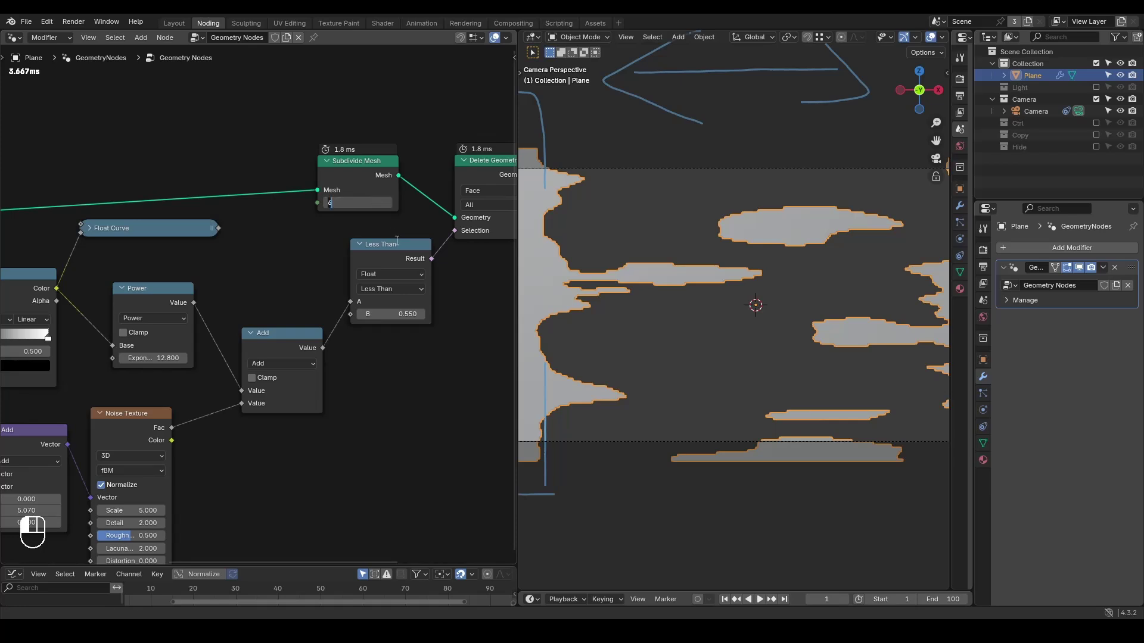
pyautogui.write('7')
pyautogui.press('Return')
pyautogui.click(372, 203)
pyautogui.write('8')
pyautogui.press('Return')
pyautogui.click(374, 203)
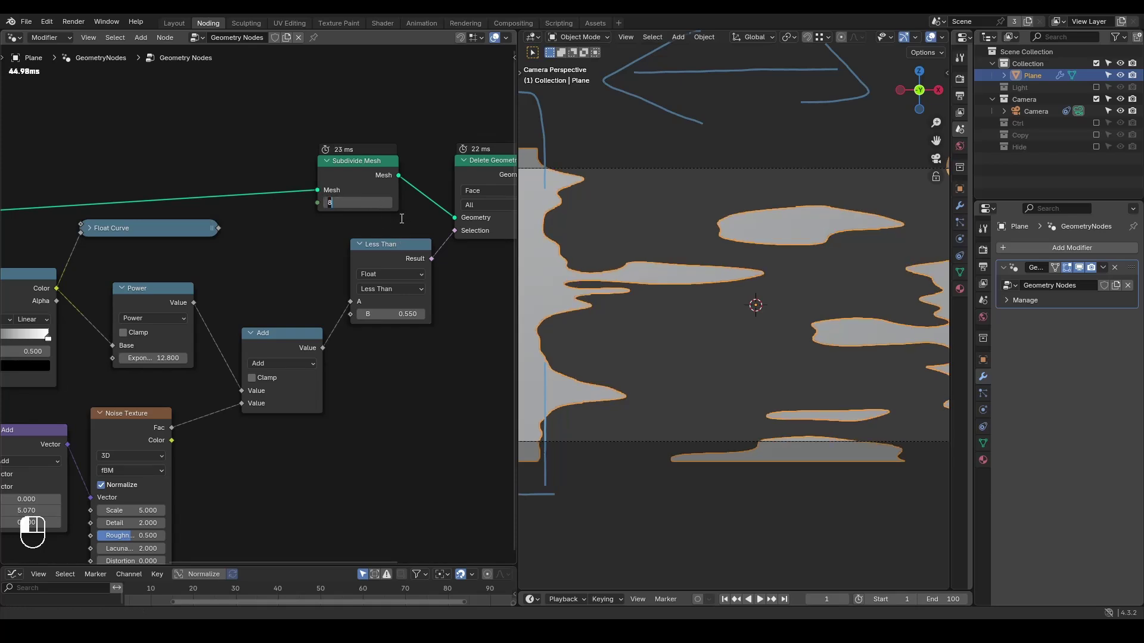
pyautogui.click(417, 219)
# Insert a Set Position node between Delete Geometry and Group Output.
pyautogui.moveTo(416, 218); pyautogui.dragTo(281, 227, button='middle')
pyautogui.scroll(-1, 280, 227)
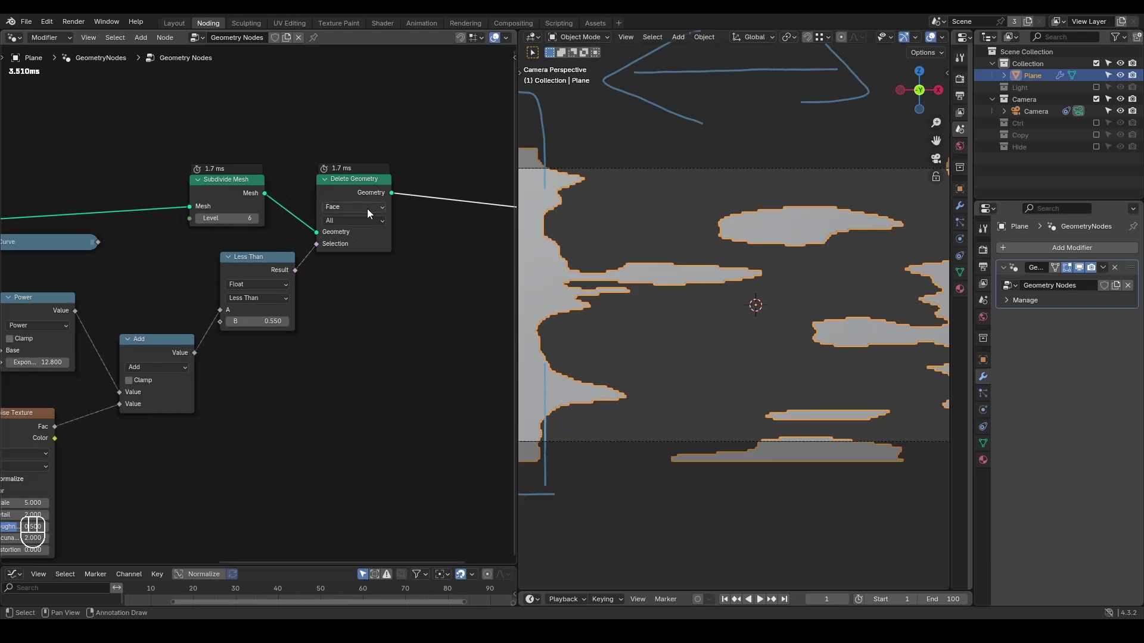
pyautogui.moveTo(367, 209); pyautogui.dragTo(293, 216, button='middle')
pyautogui.hotkey('ctrl', 'a')
pyautogui.write('s')
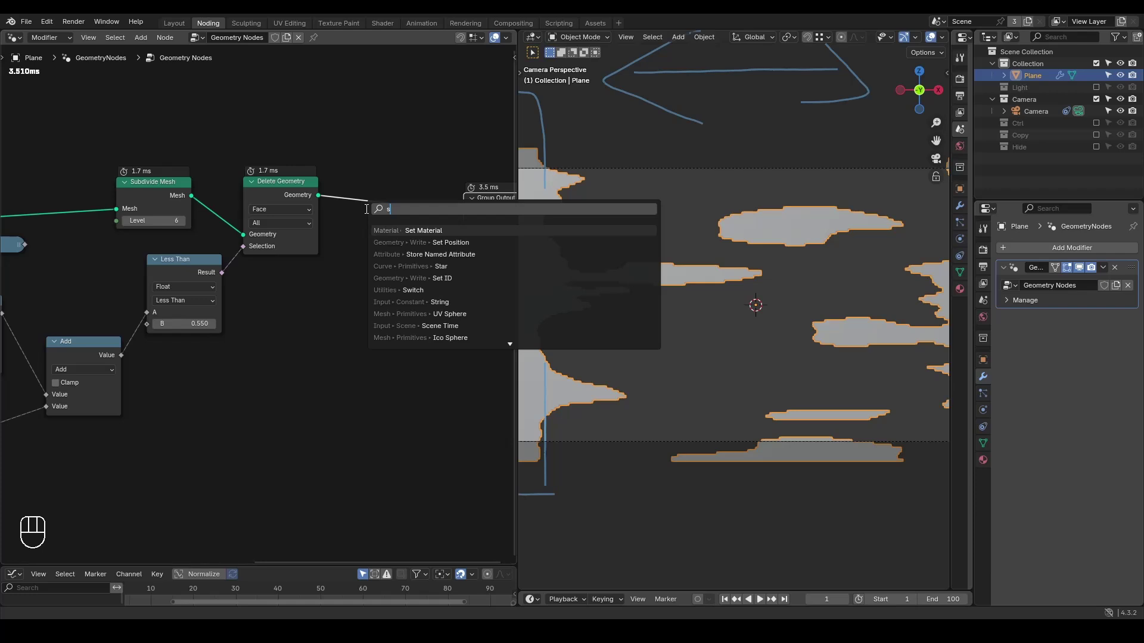
pyautogui.write('et pos')
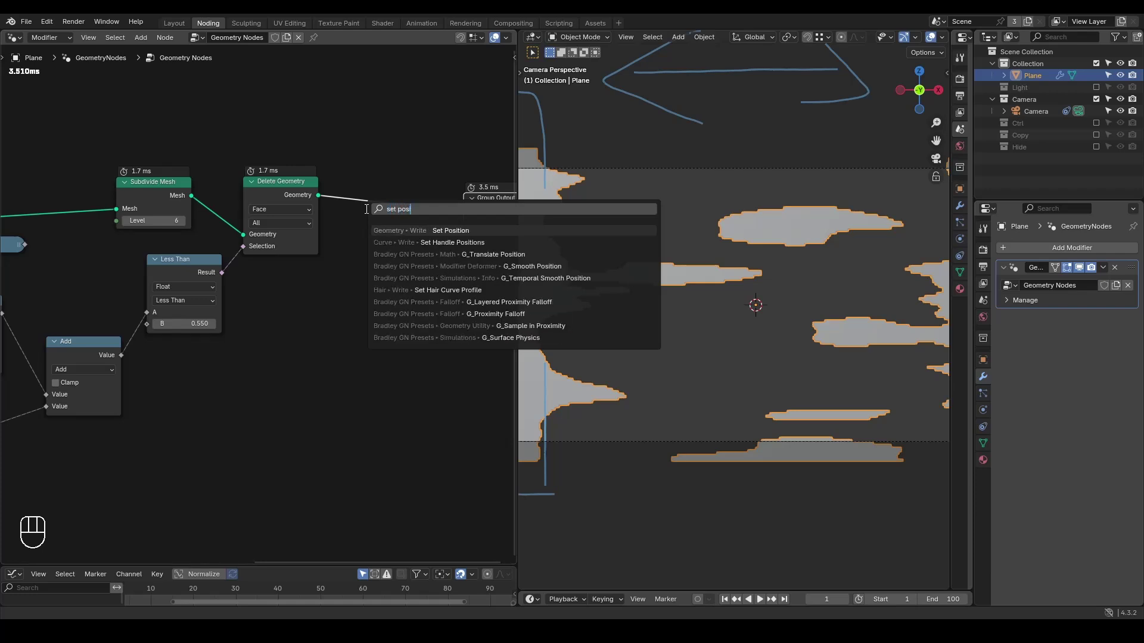
pyautogui.press('Return')
pyautogui.click(379, 237)
# Move the Set Position and Group Output nodes farther from Delete Geometry to make room.
pyautogui.moveTo(379, 237); pyautogui.dragTo(277, 247, button='middle')
pyautogui.moveTo(438, 146); pyautogui.dragTo(305, 227)
pyautogui.press('g')
pyautogui.click(424, 222)
# Add a Position node connected to Set Position's Position input and place it below Delete Geometry.
pyautogui.click(366, 241)
pyautogui.moveTo(382, 245); pyautogui.dragTo(254, 352)
pyautogui.write('posi')
pyautogui.press('Return')
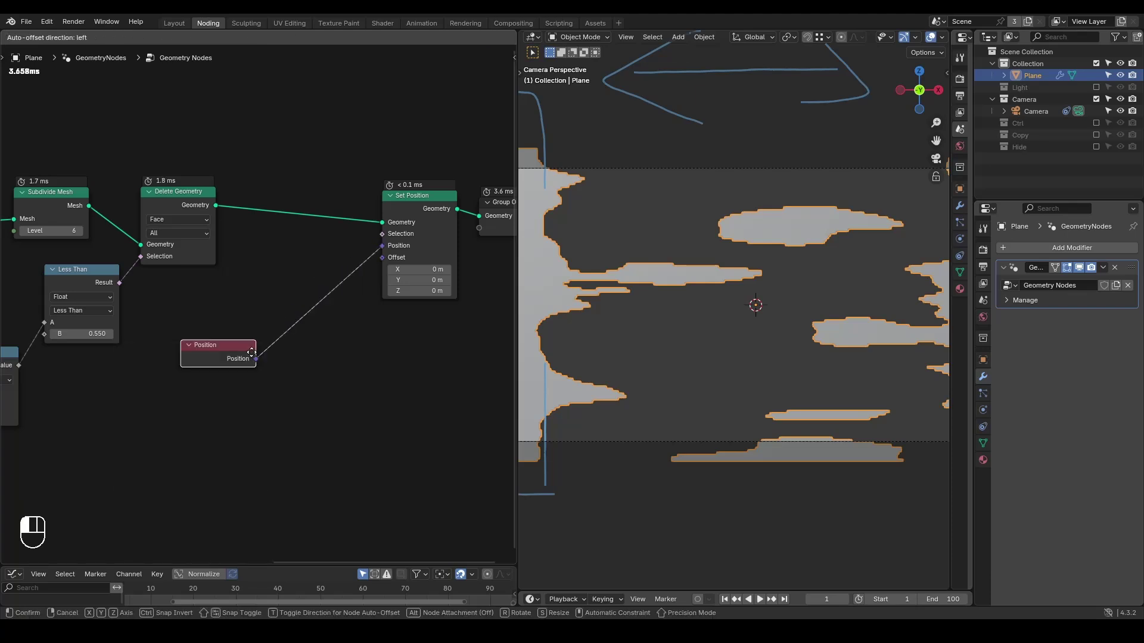
pyautogui.click(236, 355)
# Insert a Blur Attribute node on the link from Position to Set Position and set its iterations to 48.
pyautogui.scroll(-3, 720, 311)
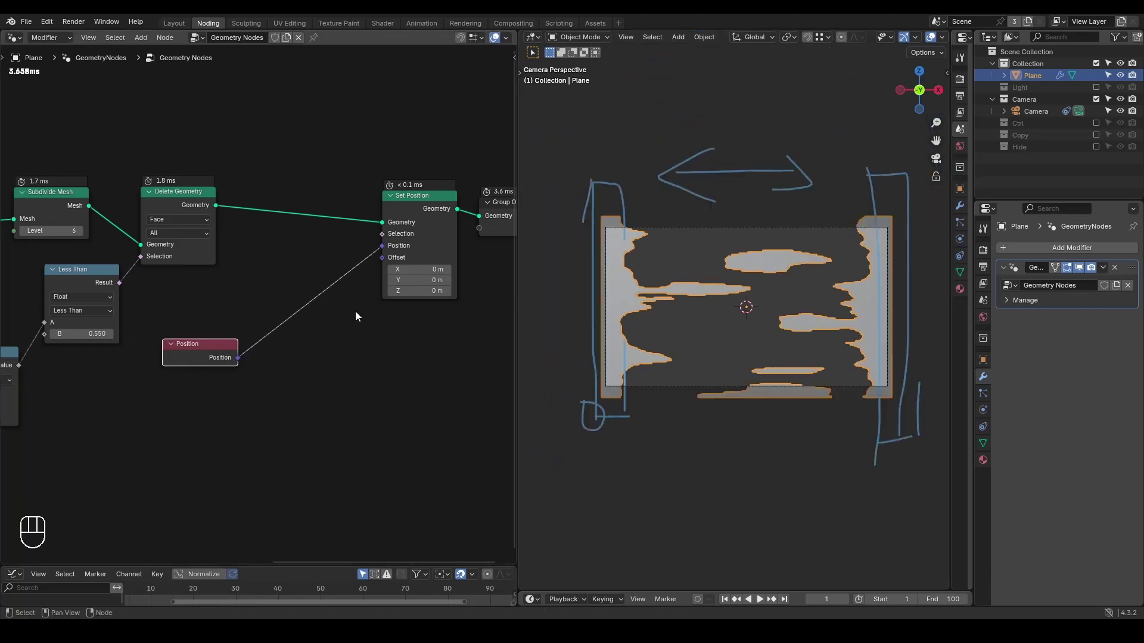
pyautogui.hotkey('ctrl', 'a')
pyautogui.write('blur')
pyautogui.press('Return')
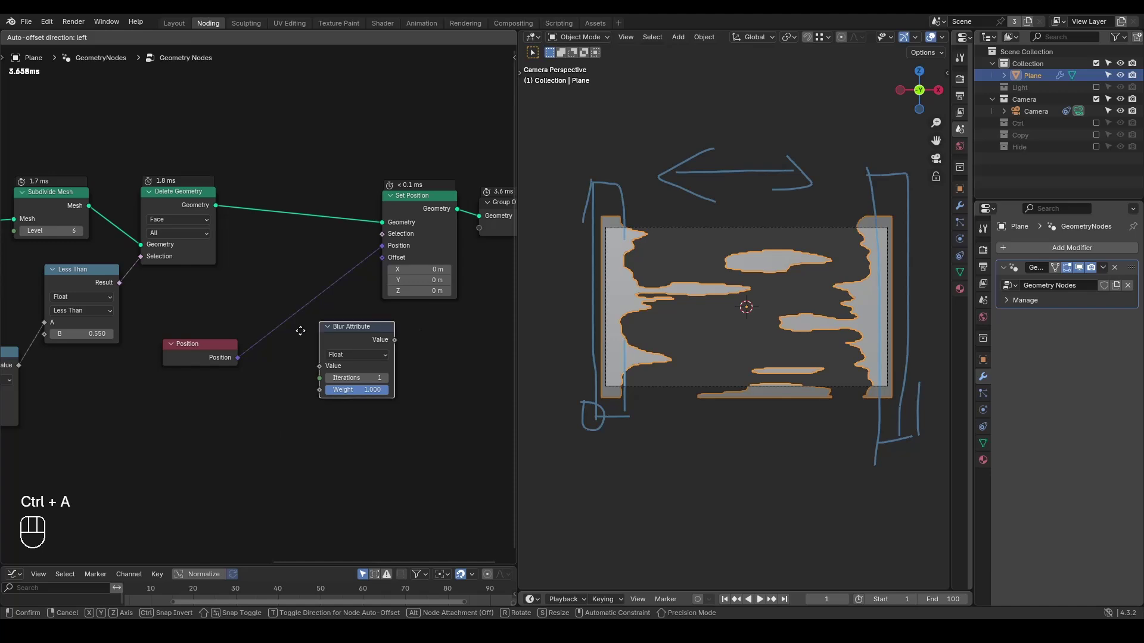
pyautogui.click(301, 330)
pyautogui.moveTo(326, 348); pyautogui.dragTo(358, 349)
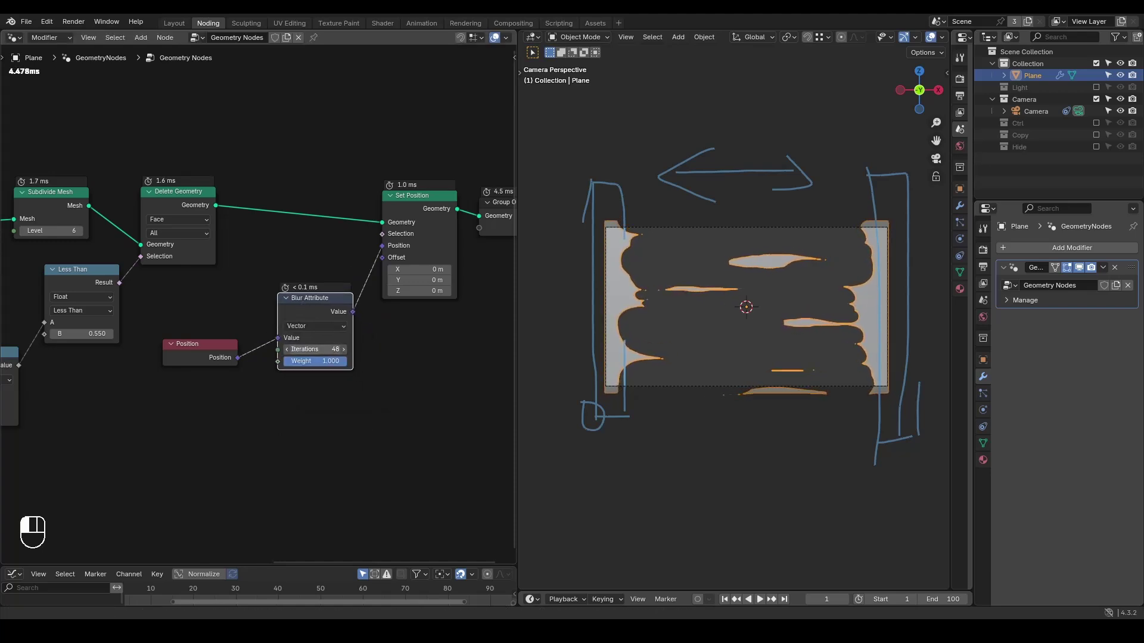
pyautogui.scroll(2, 609, 258)
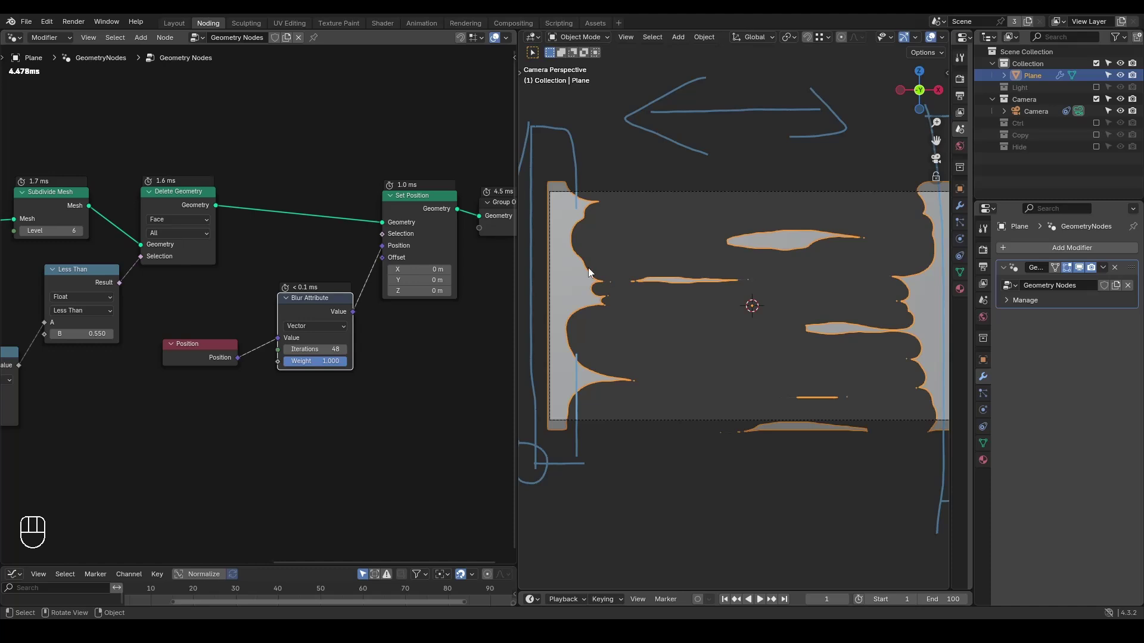
pyautogui.scroll(1, 606, 280)
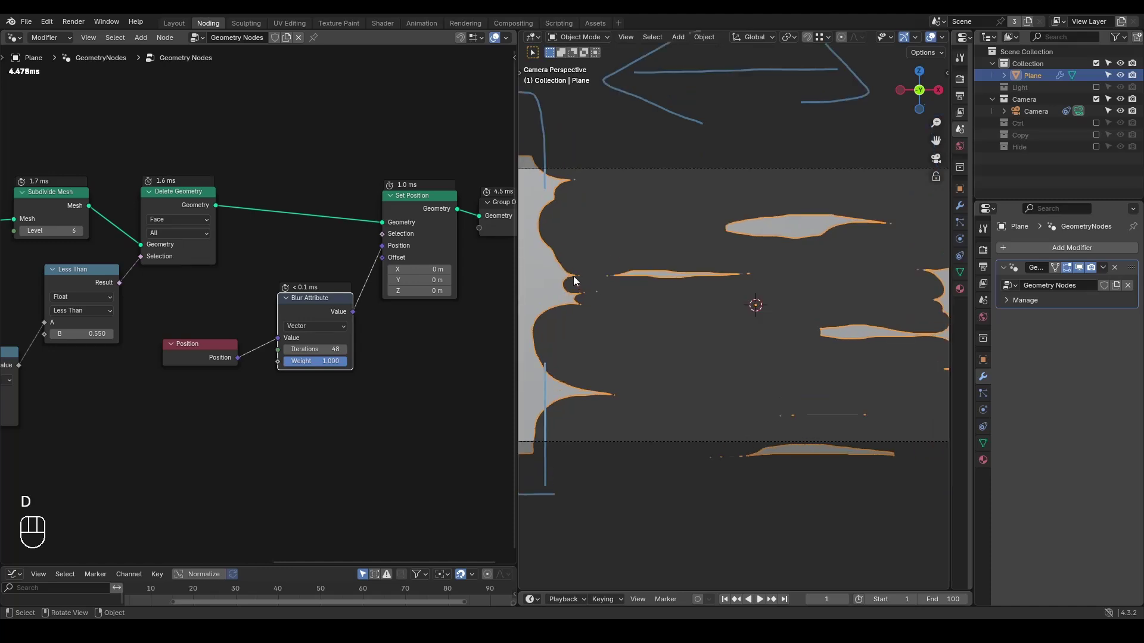
pyautogui.moveTo(645, 243)
pyautogui.mouseDown(button='right')
pyautogui.moveTo(620, 242)
pyautogui.moveTo(536, 334)
pyautogui.mouseUp(button='right')
# Set the Multiply node's Y factor to 2.180 and the Less Than threshold to 0.540.
pyautogui.moveTo(160, 423); pyautogui.dragTo(380, 352, button='middle')
pyautogui.scroll(-2, 254, 377)
pyautogui.moveTo(254, 378); pyautogui.dragTo(324, 368, button='middle')
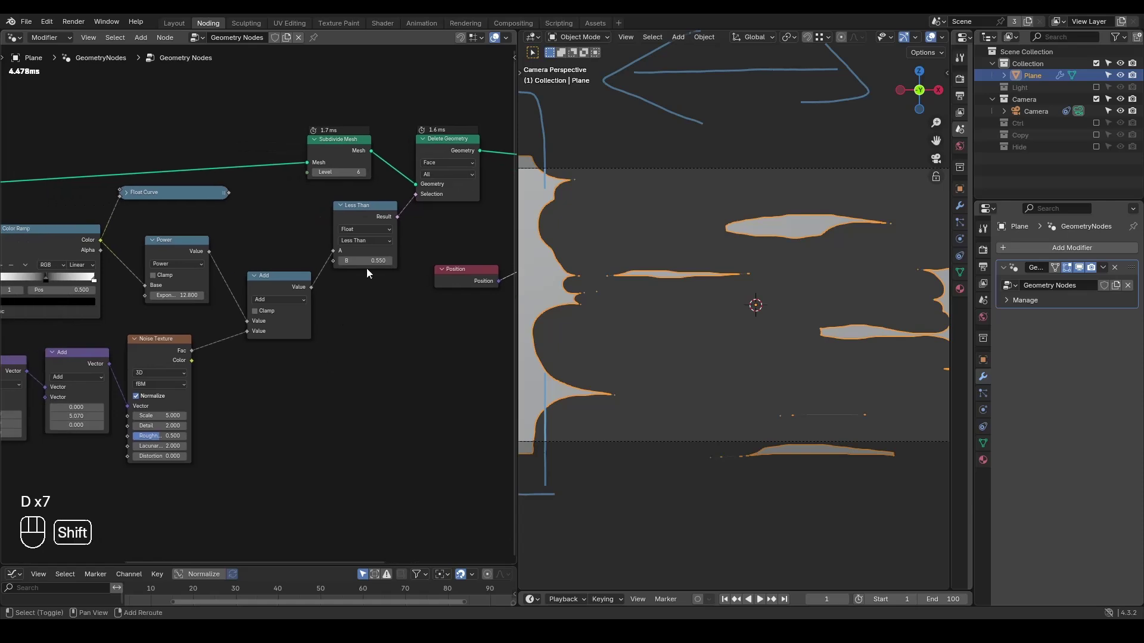
pyautogui.keyDown('shift'); pyautogui.moveTo(366, 261); pyautogui.dragTo(405, 260); pyautogui.keyUp('shift')
pyautogui.scroll(-3, 722, 258)
pyautogui.moveTo(269, 342); pyautogui.dragTo(409, 318, button='middle')
pyautogui.scroll(2, 238, 370)
pyautogui.keyDown('shift'); pyautogui.moveTo(111, 405); pyautogui.dragTo(131, 404); pyautogui.keyUp('shift')
pyautogui.moveTo(374, 359); pyautogui.dragTo(293, 351, button='middle')
pyautogui.keyDown('shift'); pyautogui.moveTo(463, 222); pyautogui.dragTo(471, 223); pyautogui.keyUp('shift')
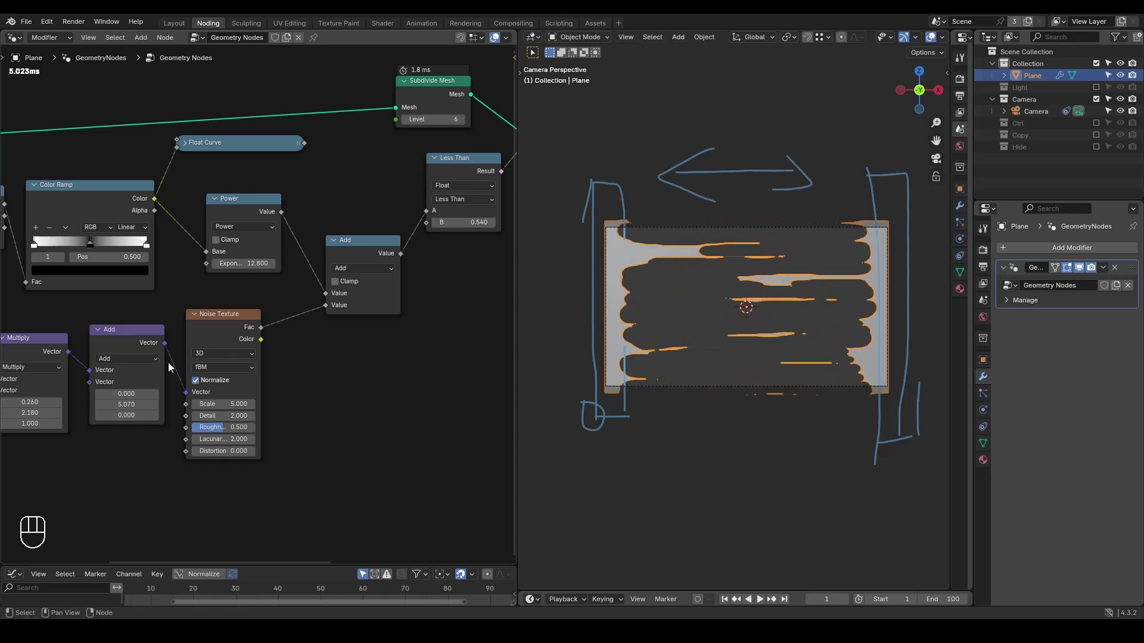
# Mute the vector Add node and set the Less Than threshold to 0.670.
pyautogui.click(112, 338)
pyautogui.press('m')
pyautogui.moveTo(464, 222)
pyautogui.keyDown('shift'); pyautogui.mouseDown()
pyautogui.moveTo(450, 222)
pyautogui.moveTo(473, 222)
pyautogui.moveTo(463, 222)
pyautogui.mouseUp(); pyautogui.keyUp('shift')
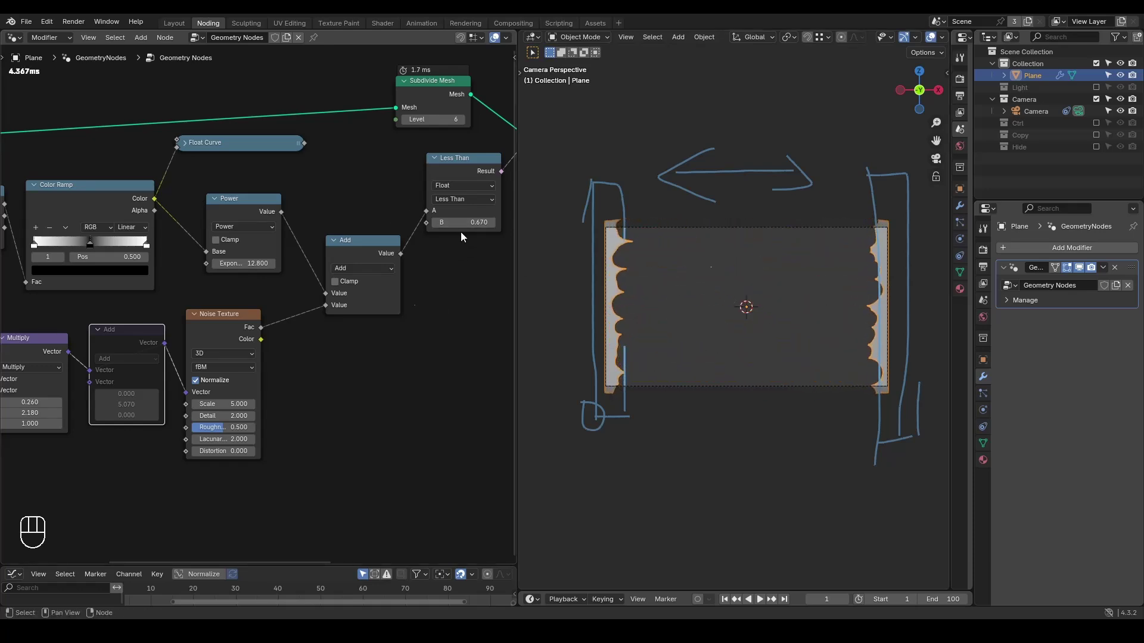
# Delete the unused Float Curve node and select all processing nodes between the Grid and the Group Output.
pyautogui.click(252, 143)
pyautogui.hotkey('ctrl', 'x')
pyautogui.keyDown('ctrl'); pyautogui.moveTo(269, 163); pyautogui.dragTo(307, 244, button='middle'); pyautogui.keyUp('ctrl')
pyautogui.moveTo(468, 142); pyautogui.dragTo(63, 413)
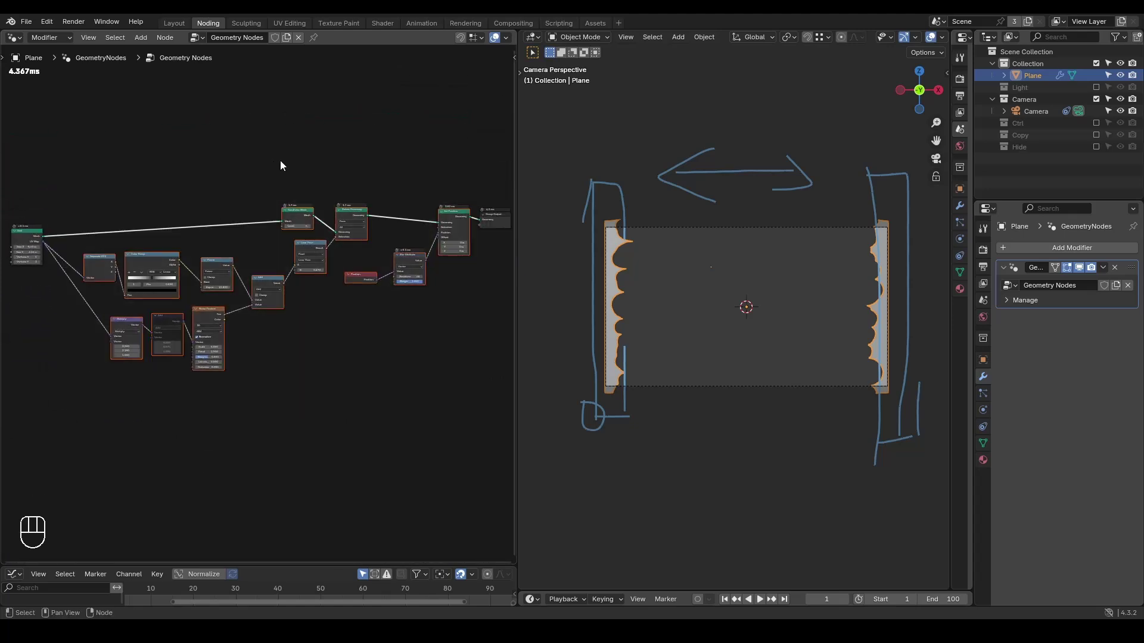